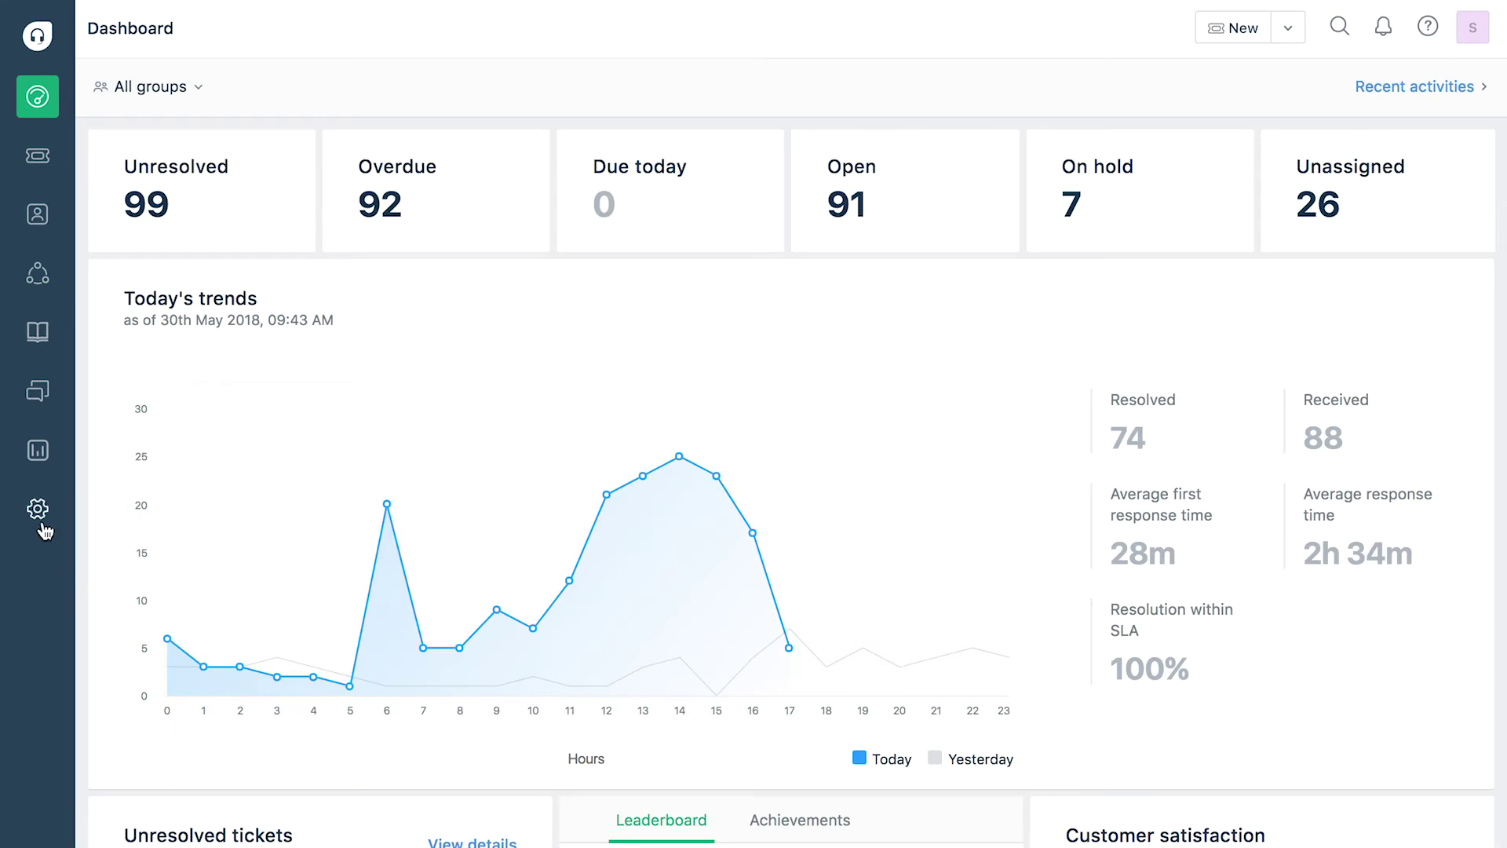
Go from Admin settings to Supervisor under Helpdesk Productivity
left_click(42, 526)
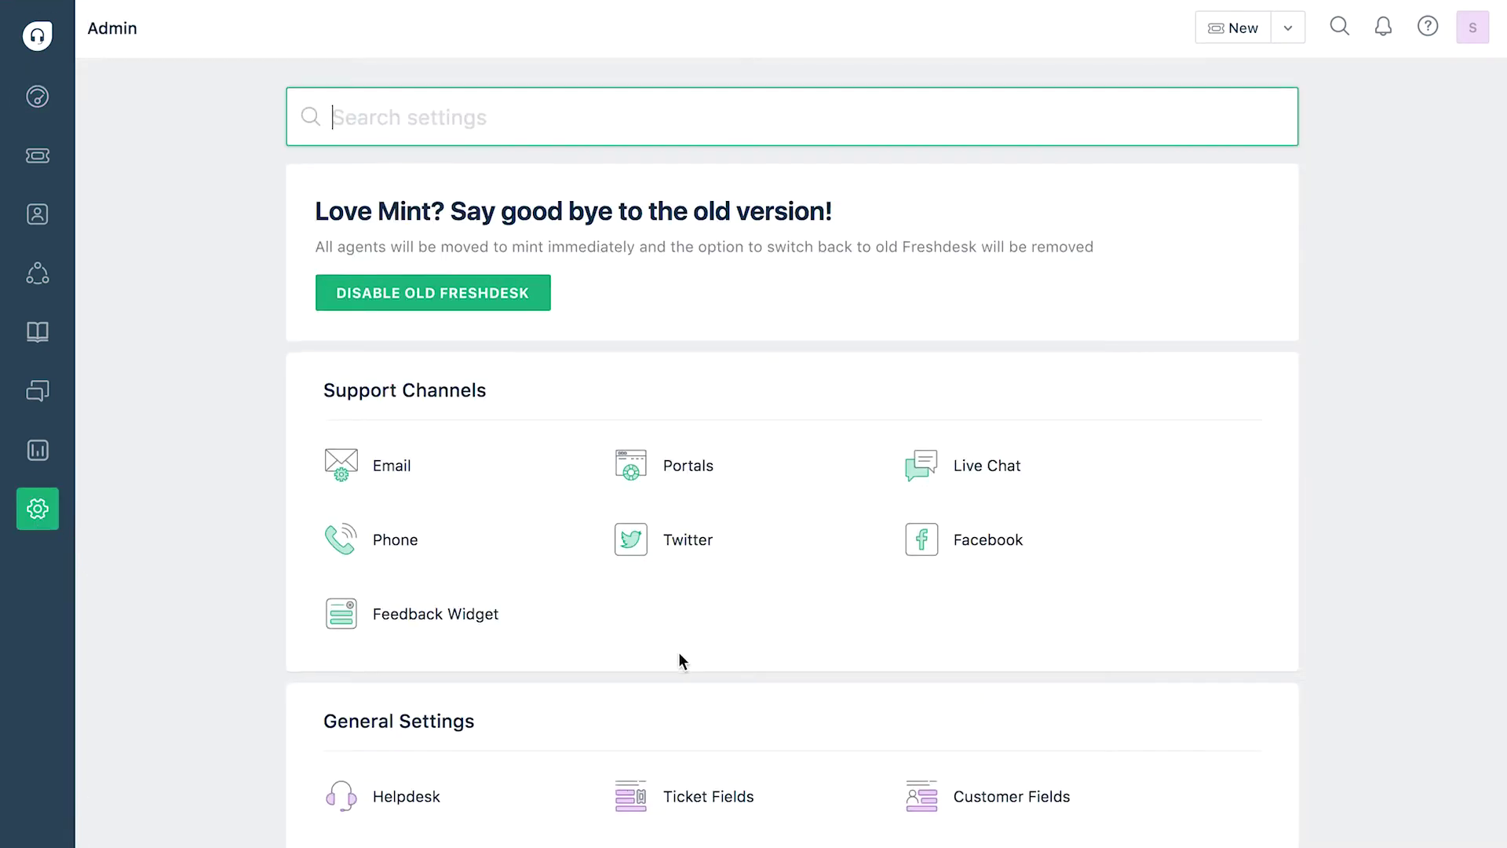
scroll(682, 660, "down", 6)
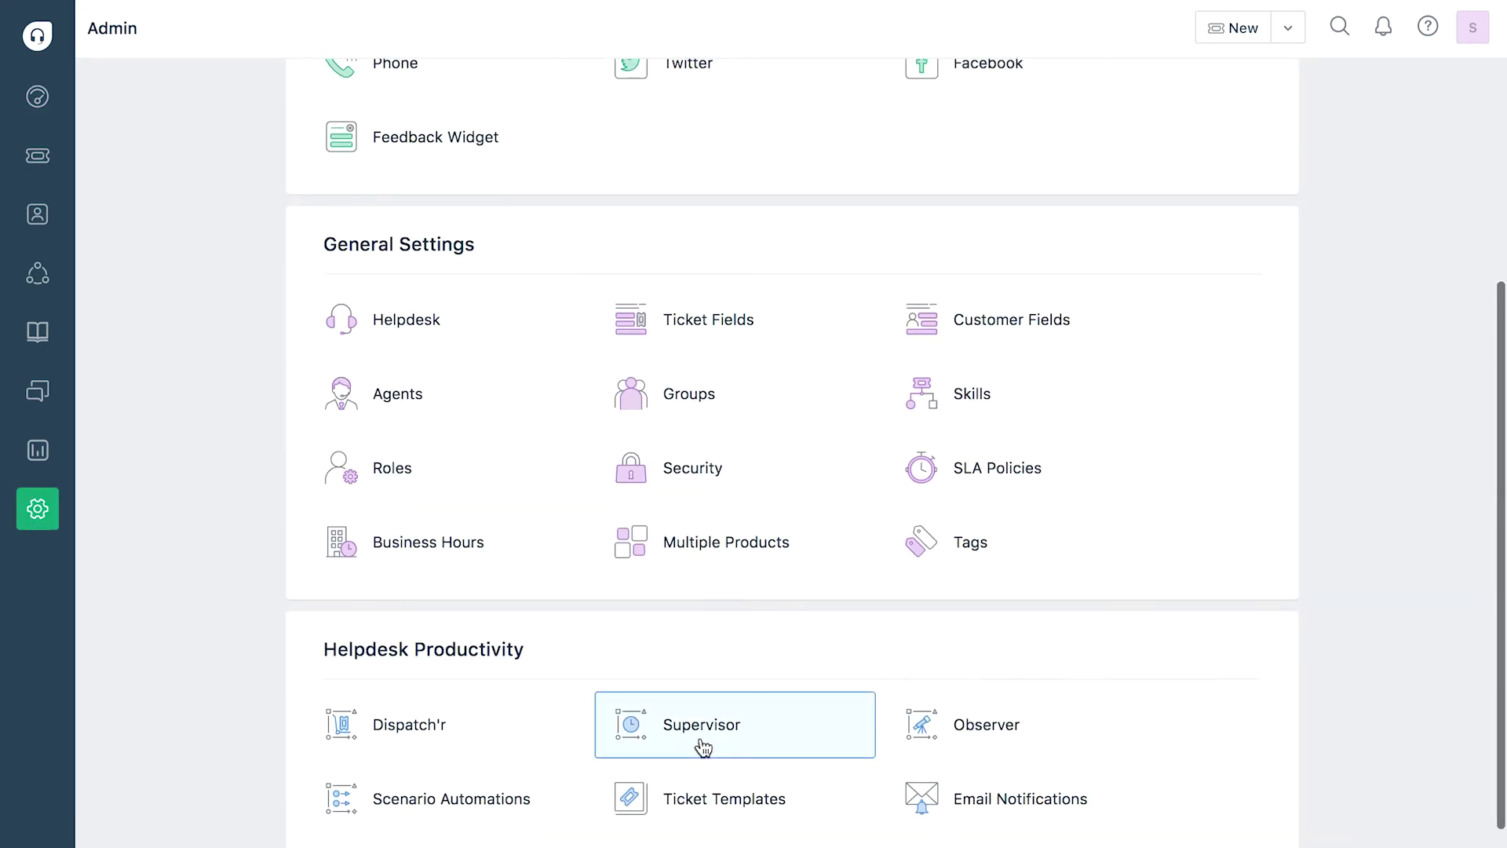
left_click(703, 745)
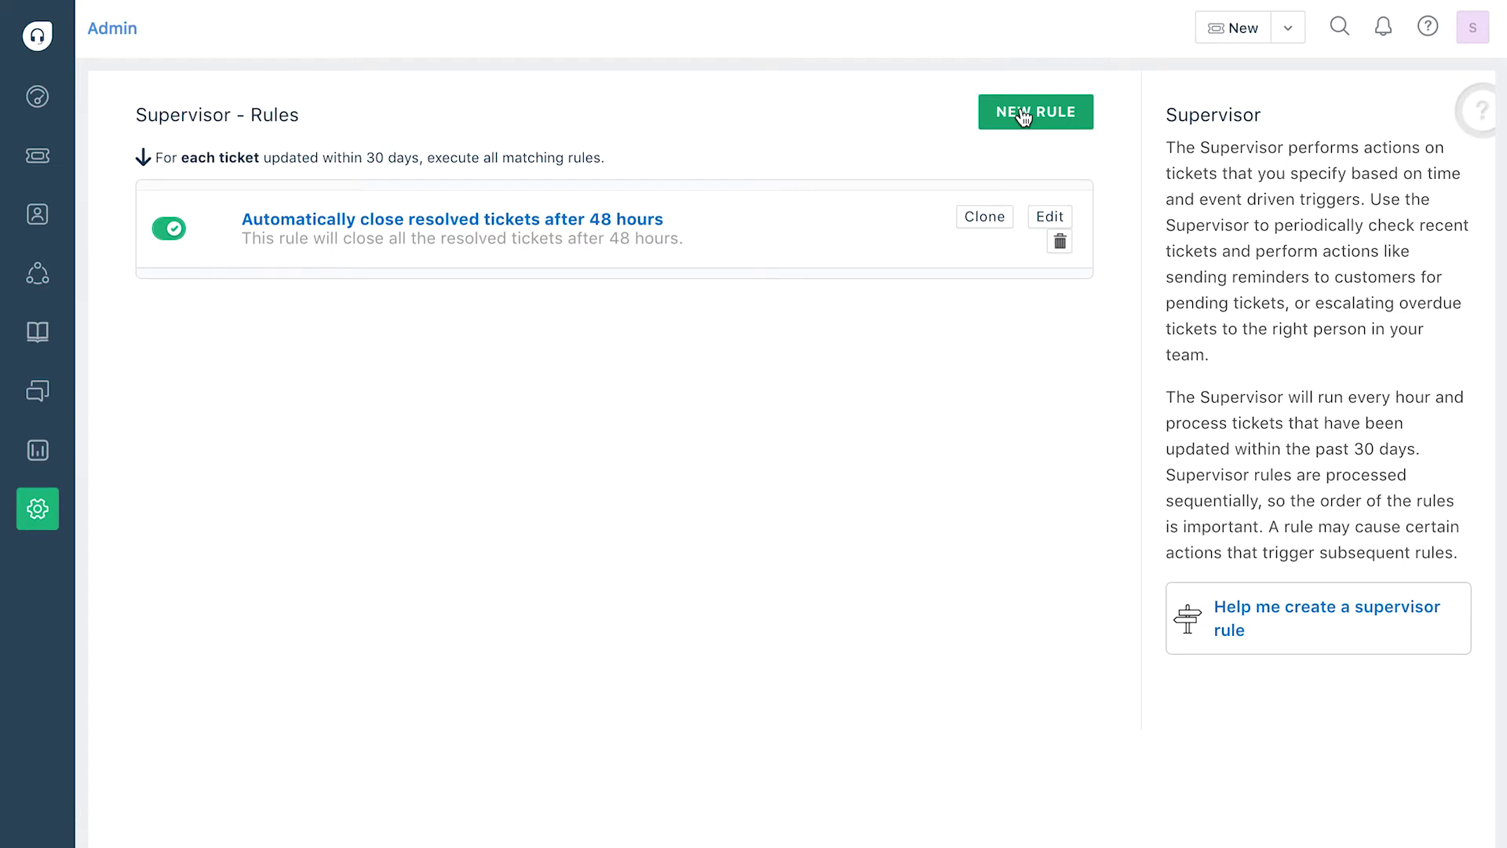
Start a new rule named 'Sofia Inc. related tickets' and paste in its description
left_click(1023, 117)
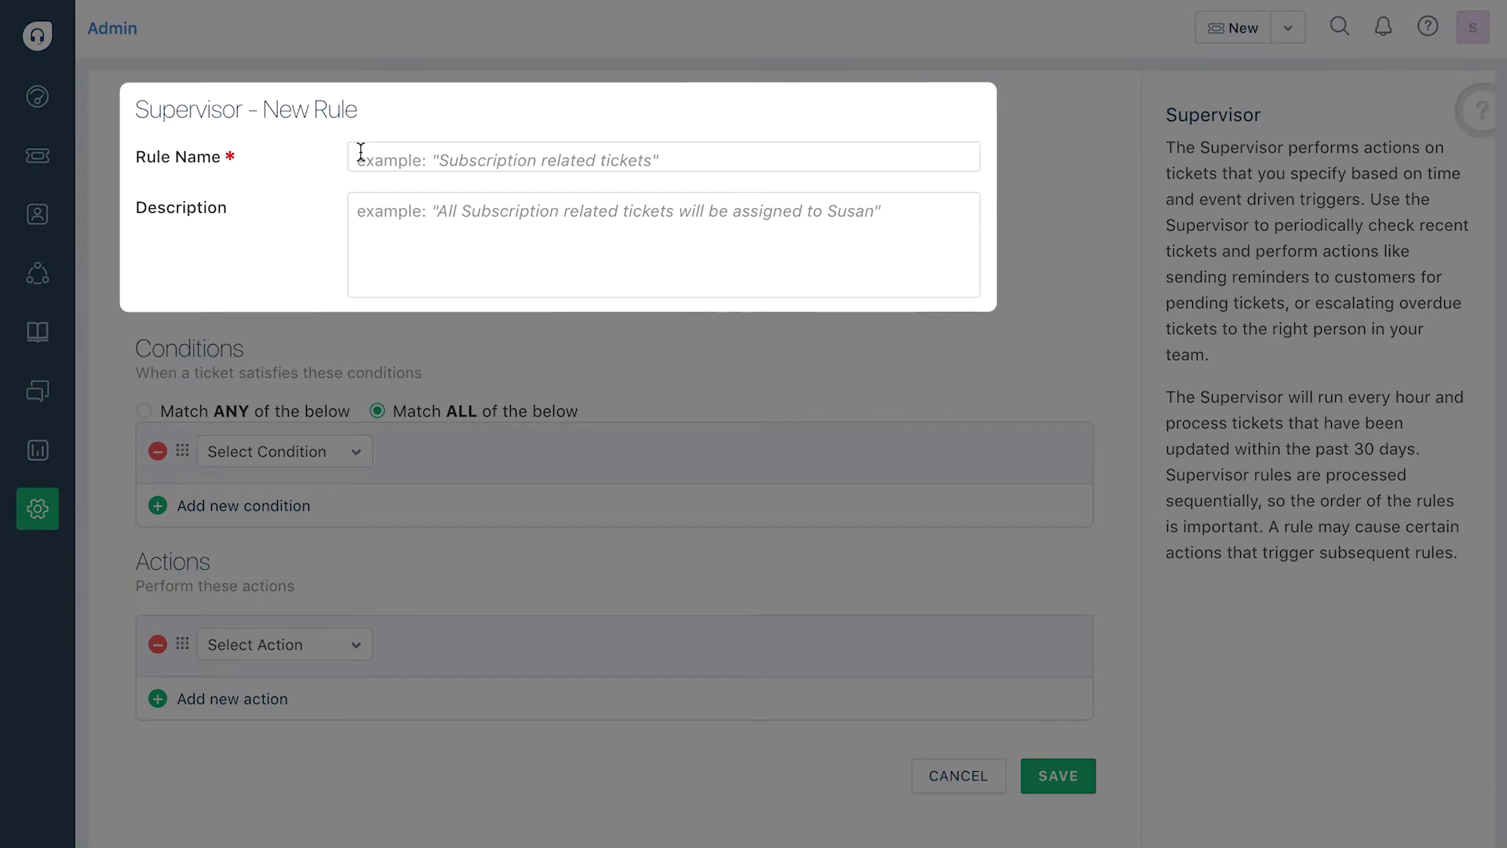
left_click(360, 156)
type("Sofia Inc. related tickets")
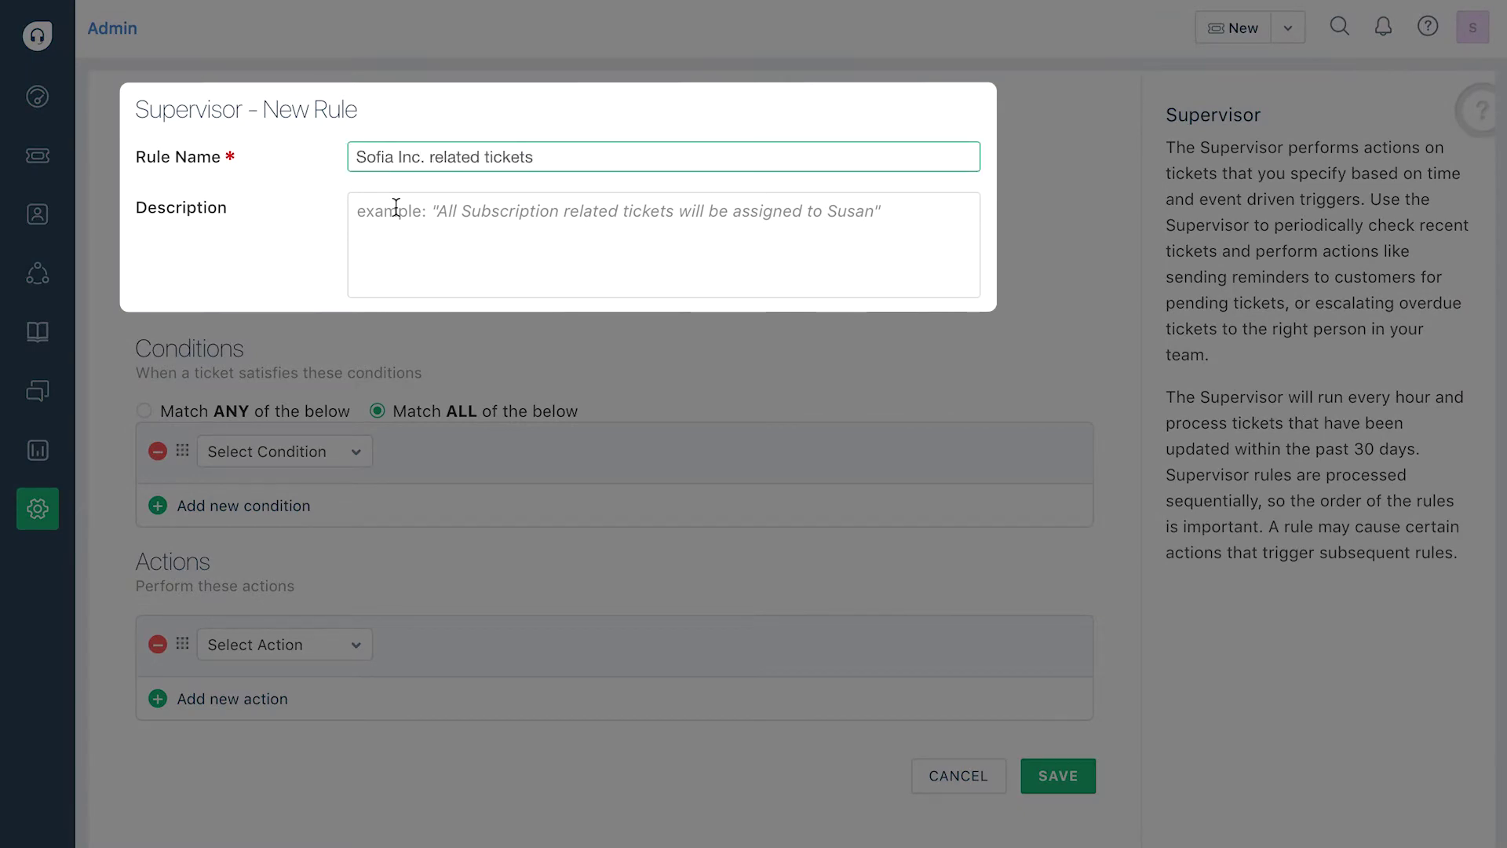
left_click(396, 208)
type("This Supervisor rule will automatically prioritise all tickets from Sofia Inc. as 'High' when the ticket type is 'Problem' and when 'agent interactions' is greater than 5.")
left_click(290, 233)
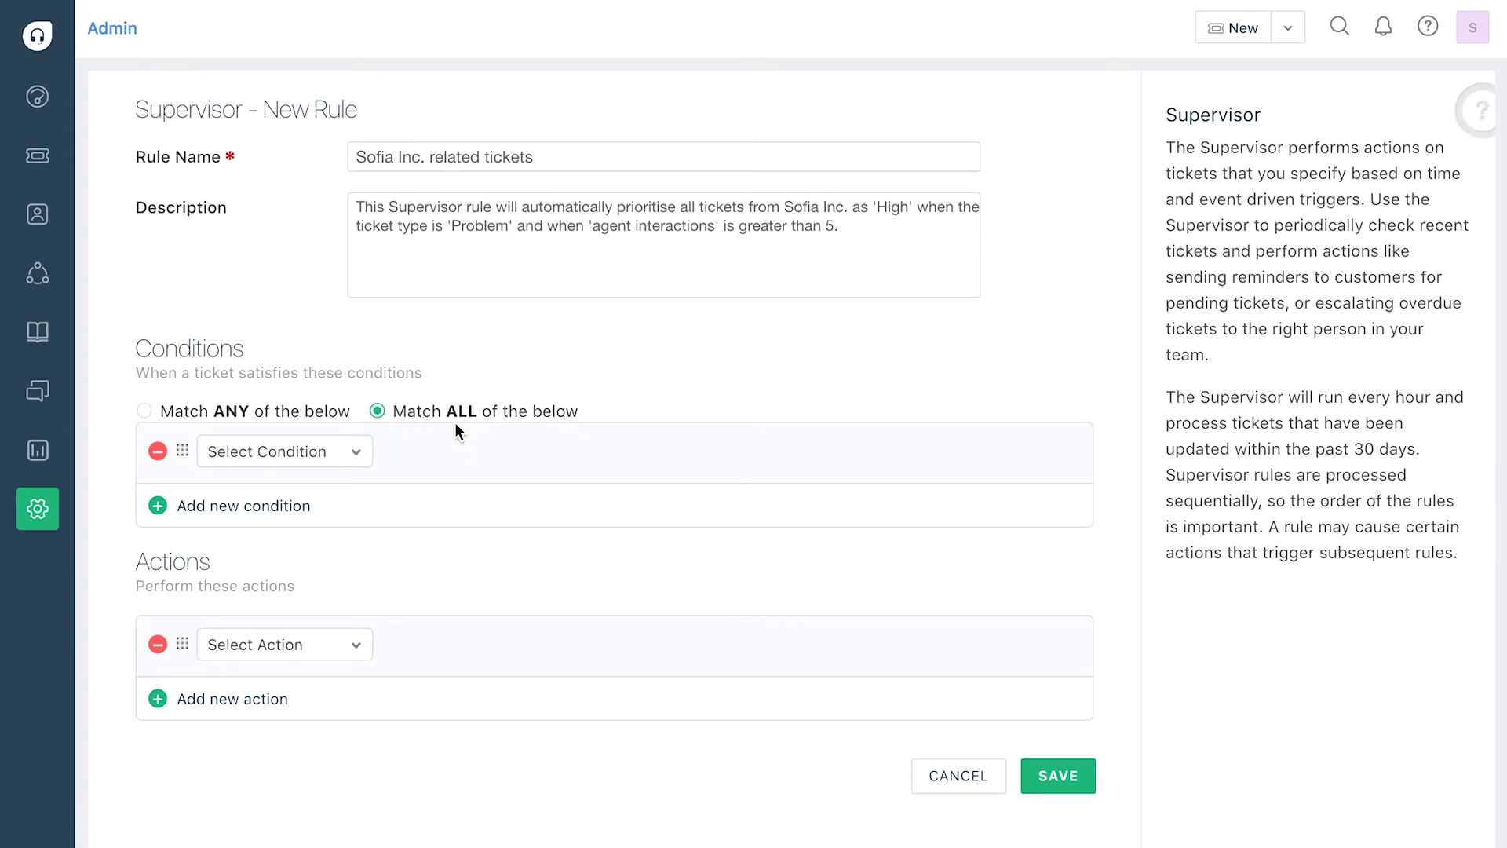
Set the first condition to ticket Type is Problem
left_click(210, 507)
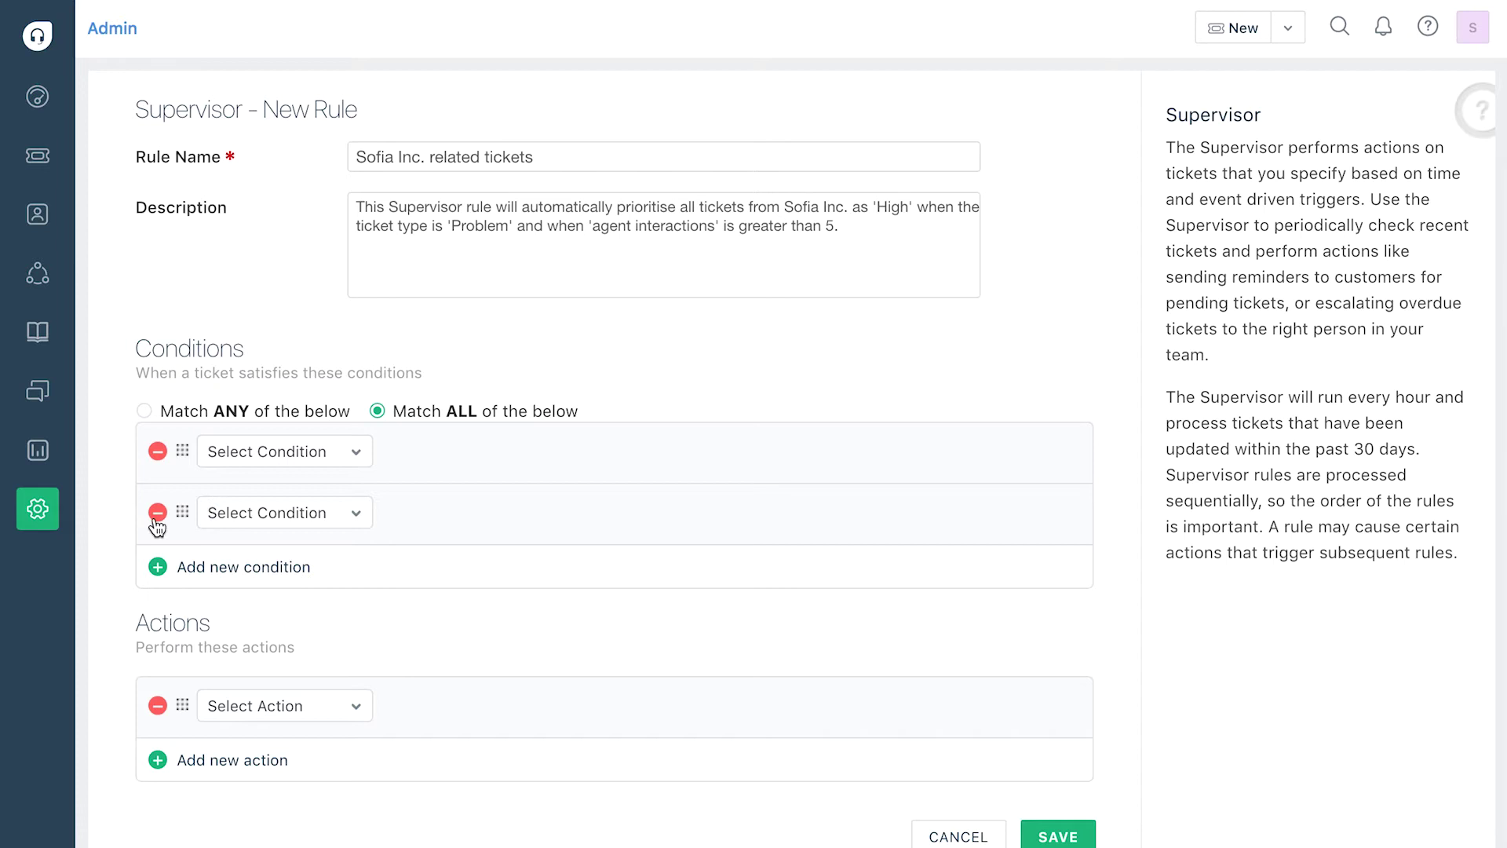
left_click(157, 513)
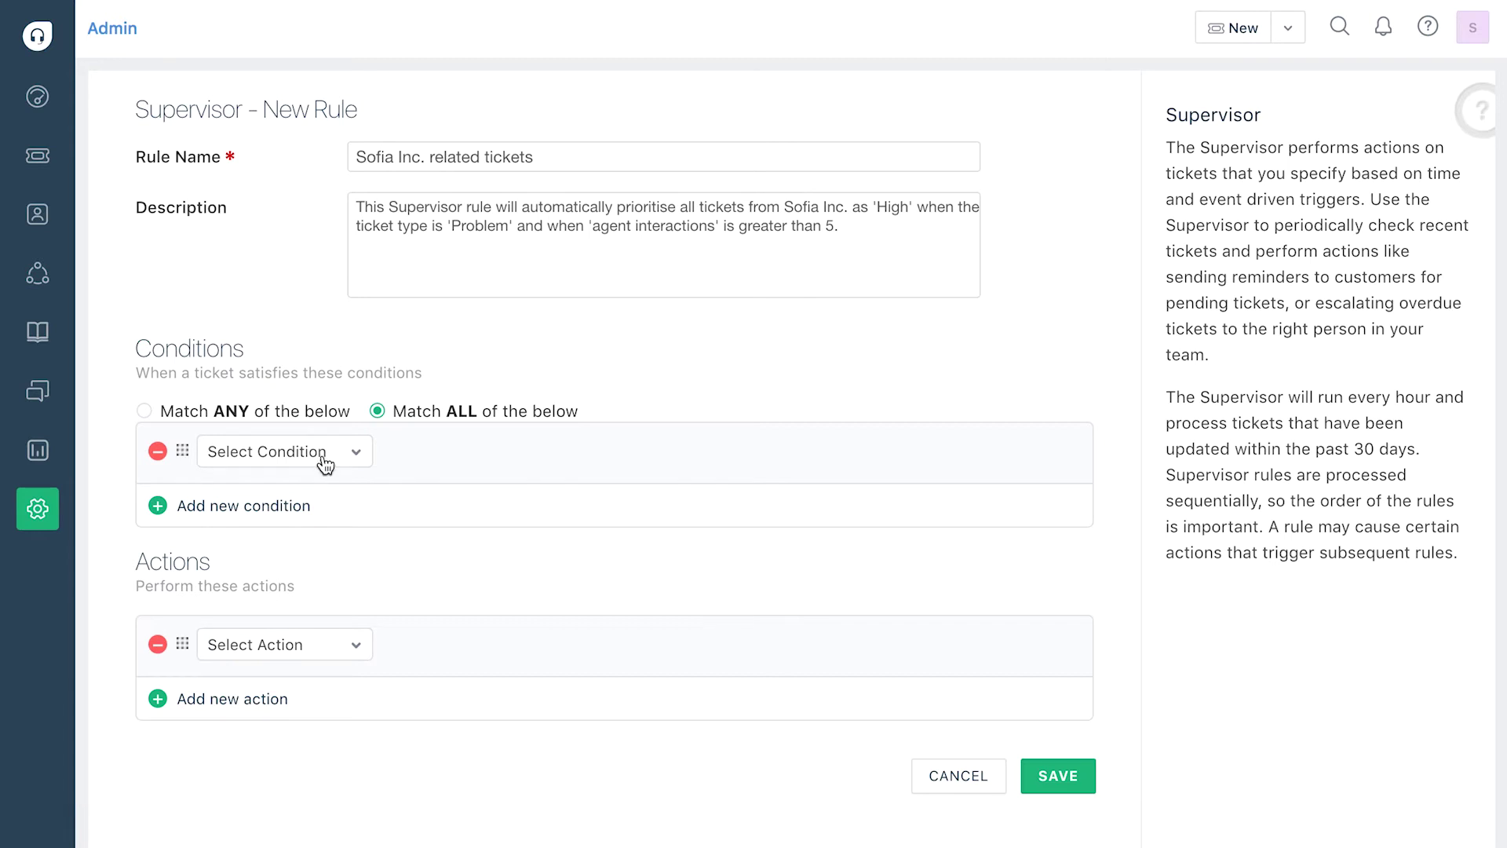
left_click(328, 457)
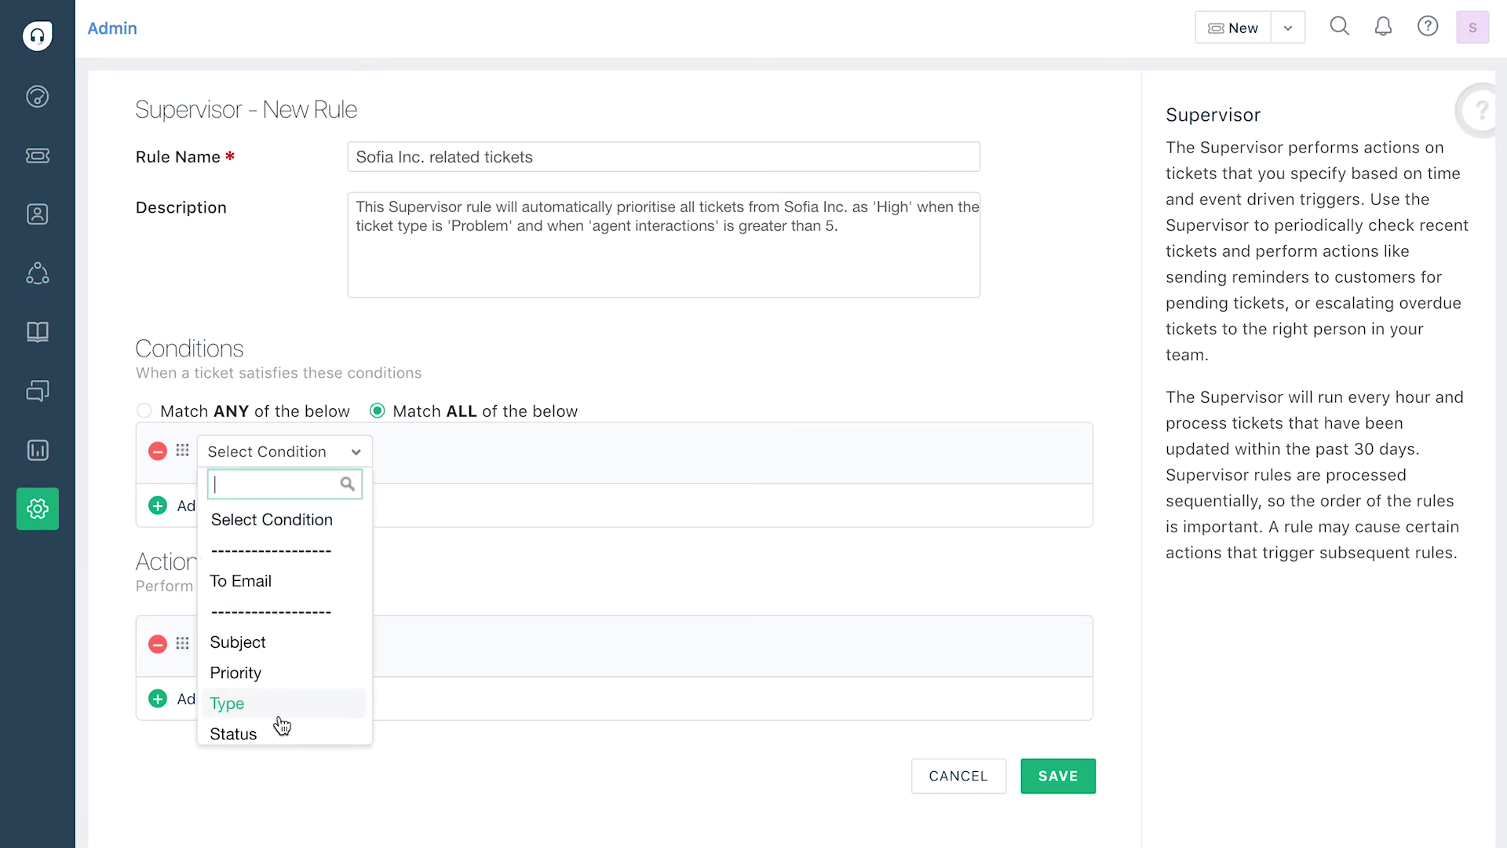
left_click(280, 719)
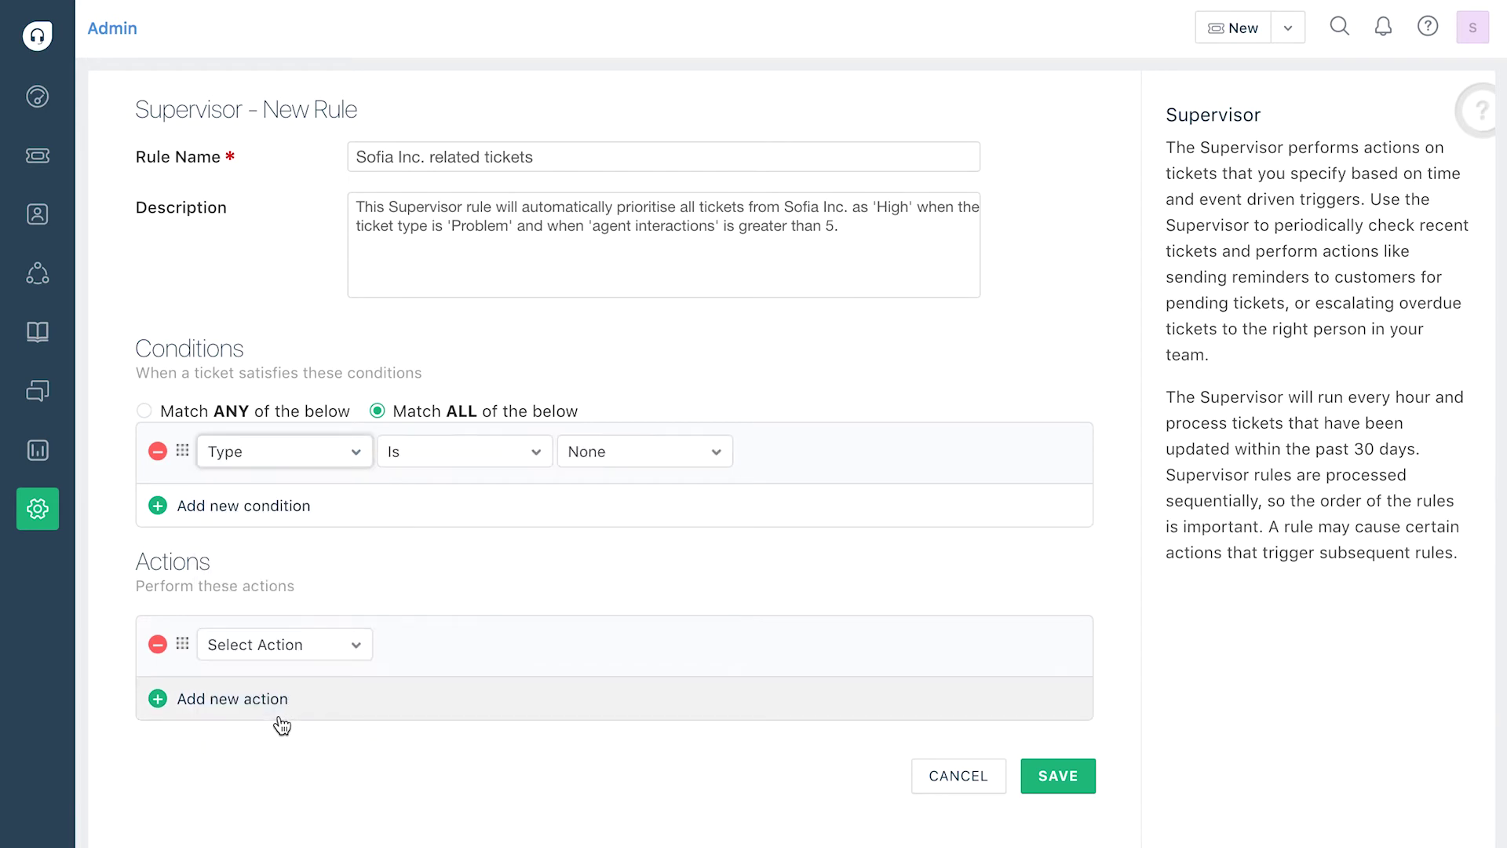
left_click(660, 463)
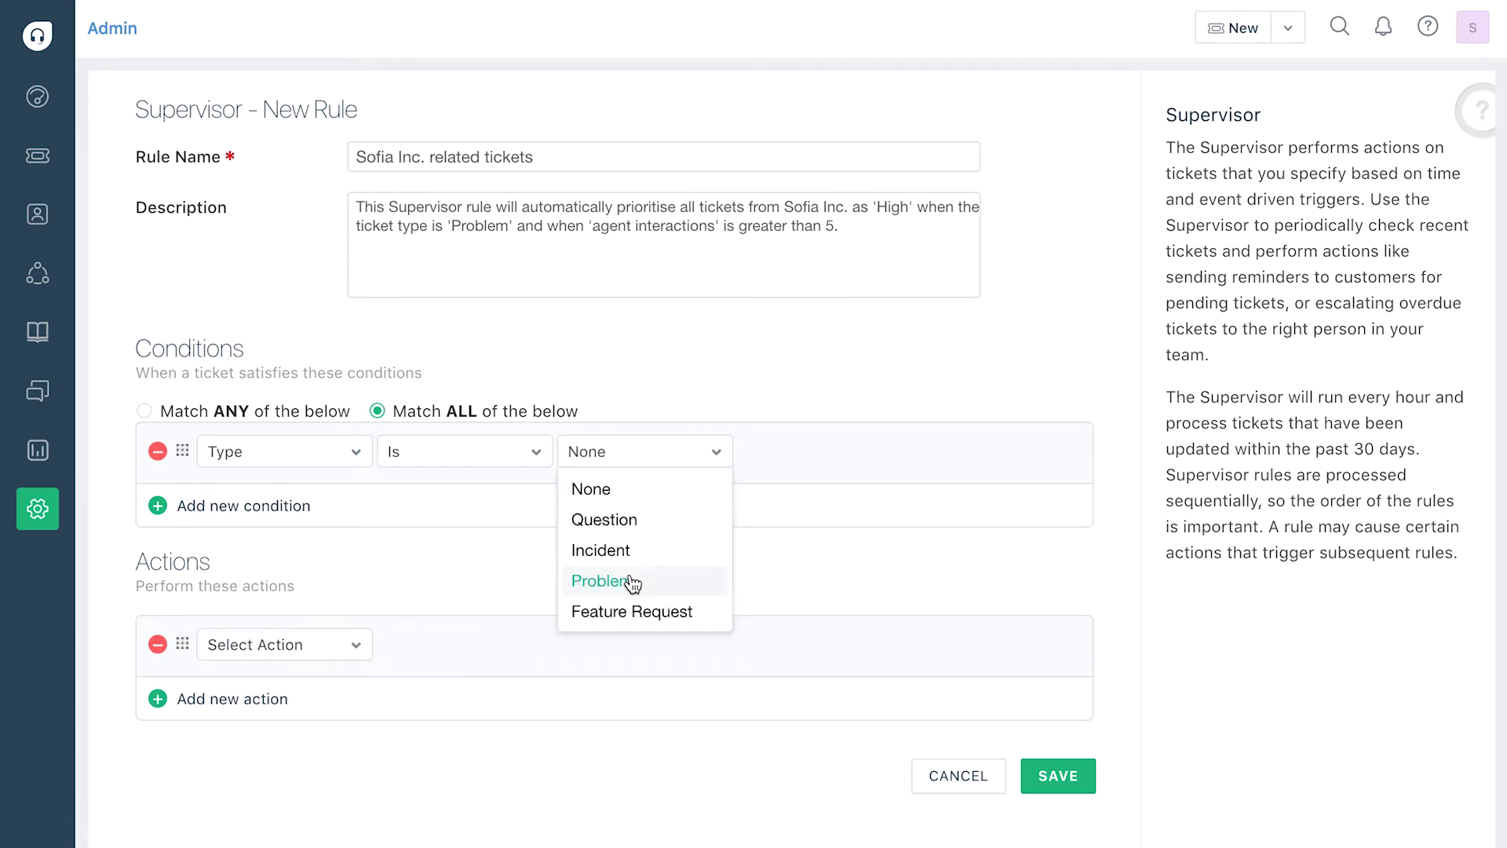
left_click(629, 580)
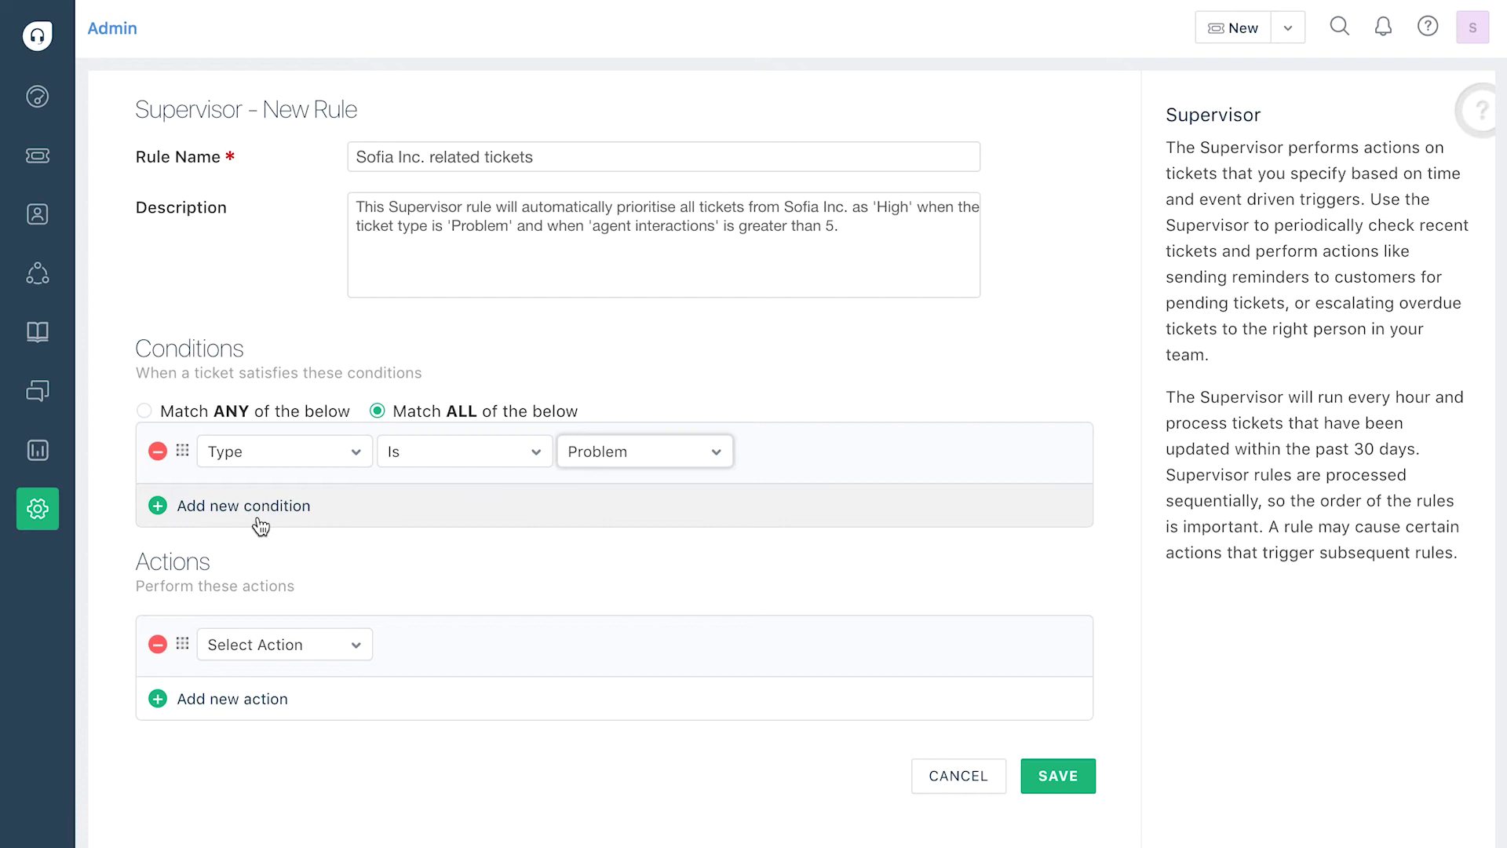
Add a second condition: Agent interactions is 5
left_click(260, 520)
left_click(291, 518)
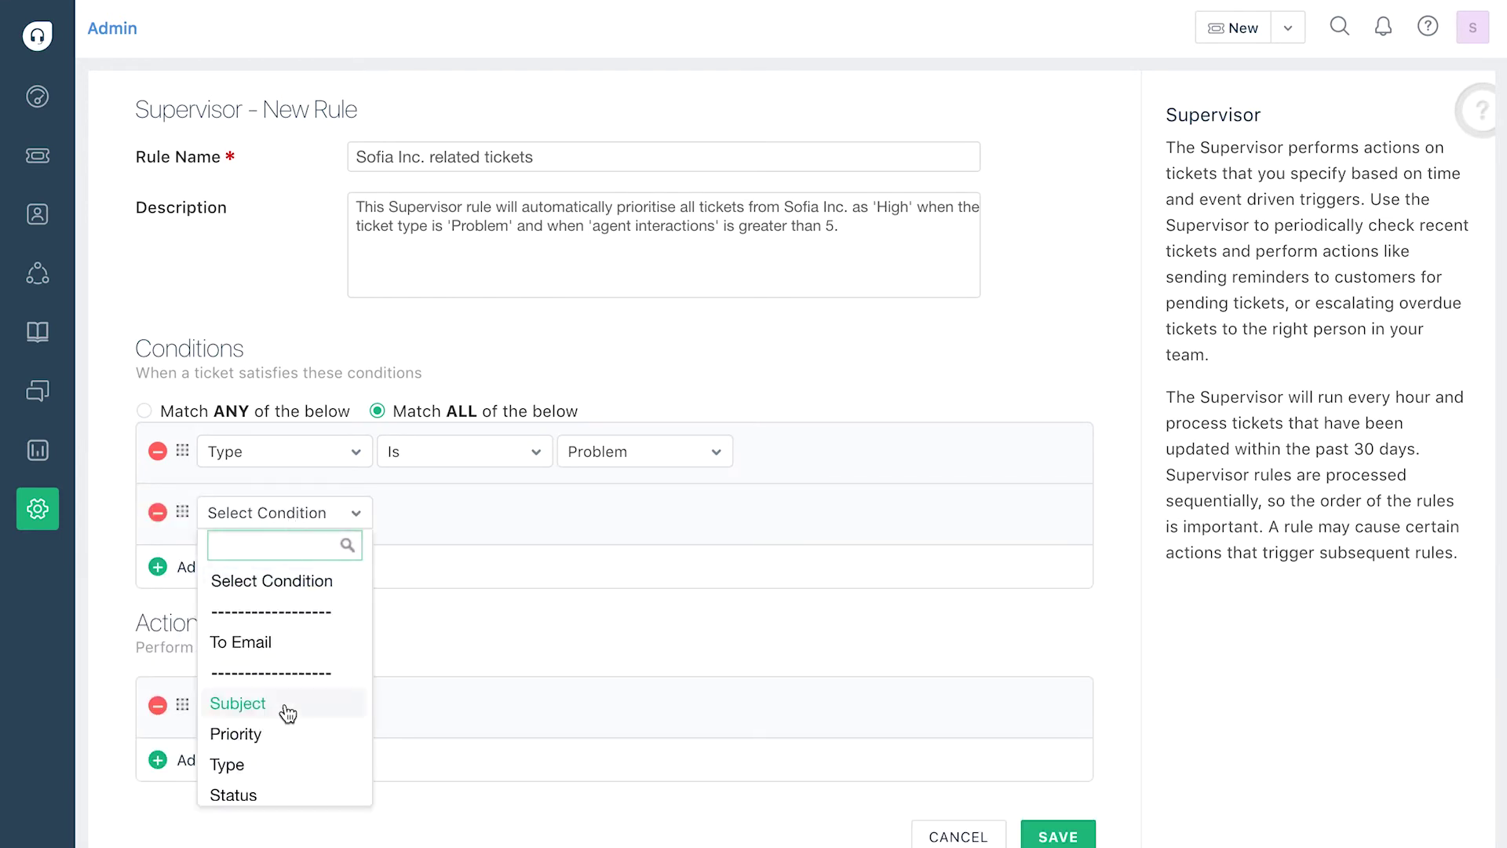
scroll(286, 691, "down", 5)
left_click(258, 706)
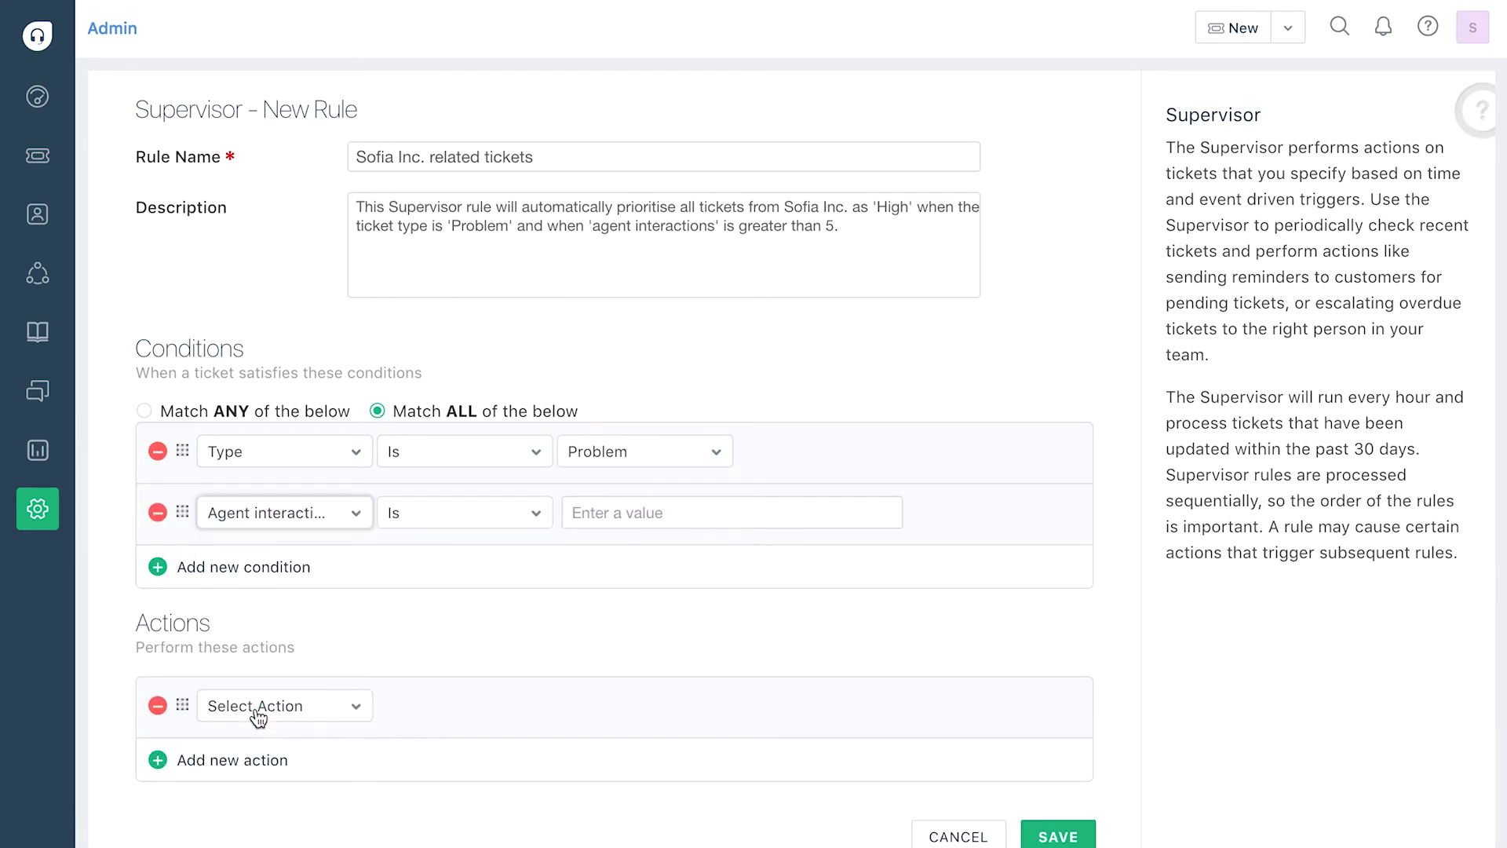
left_click(618, 506)
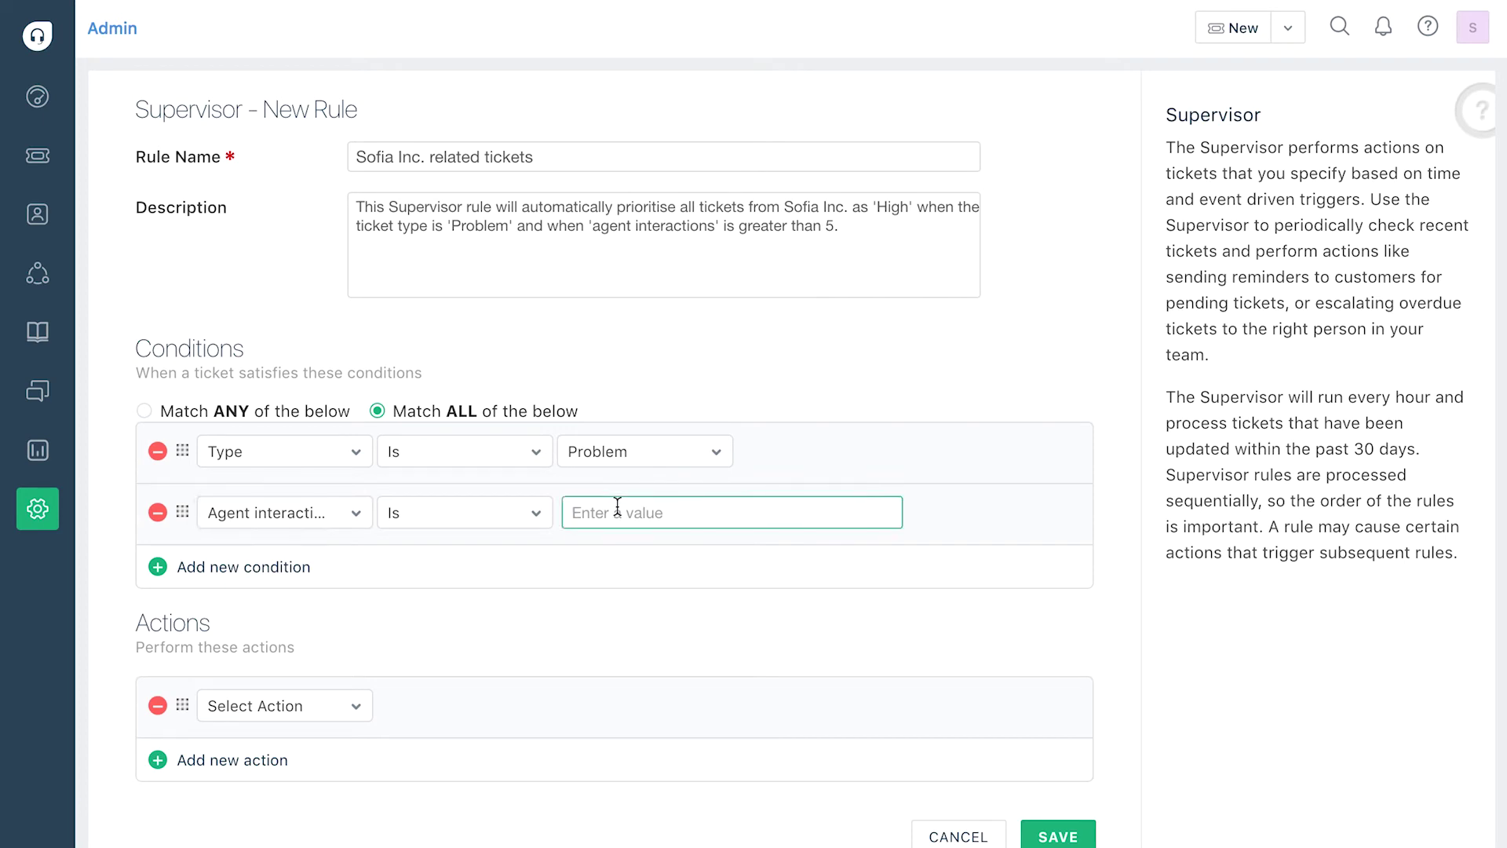
type("5")
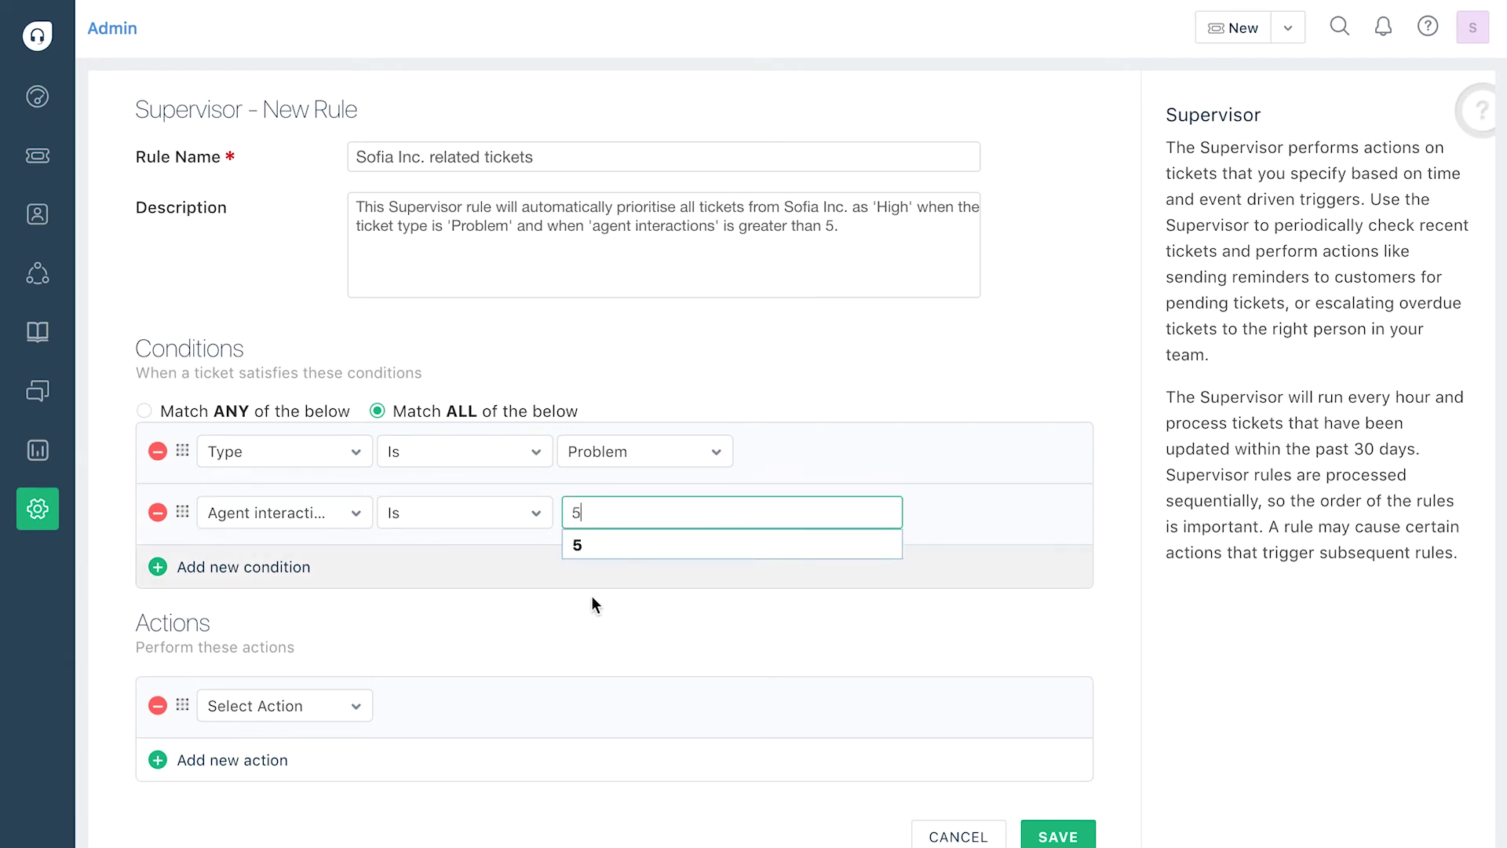
left_click(588, 648)
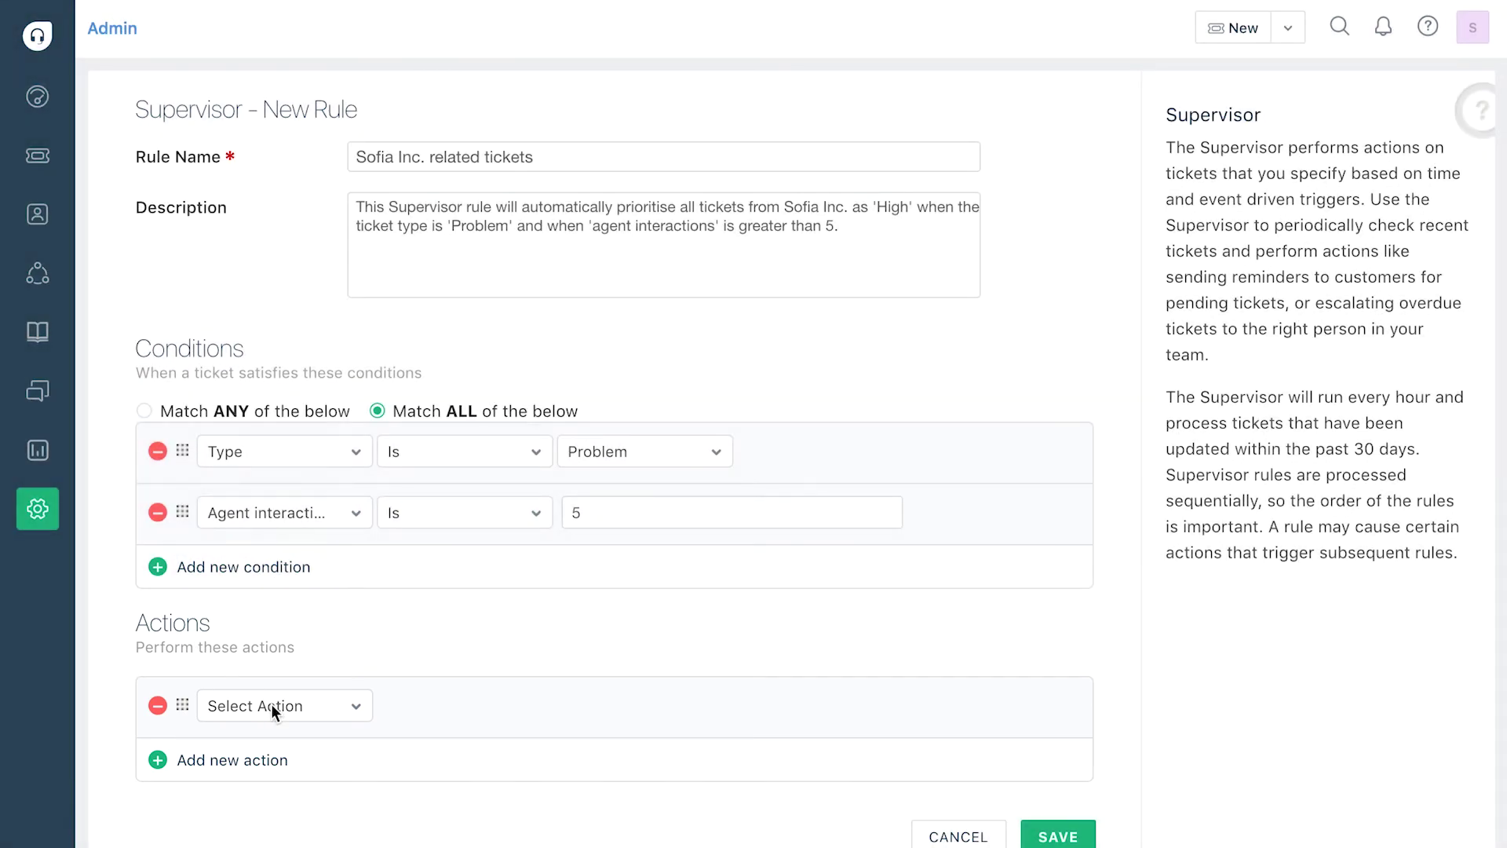
Add the rule action Set Priority as High
left_click(273, 710)
scroll(274, 616, "down", 3)
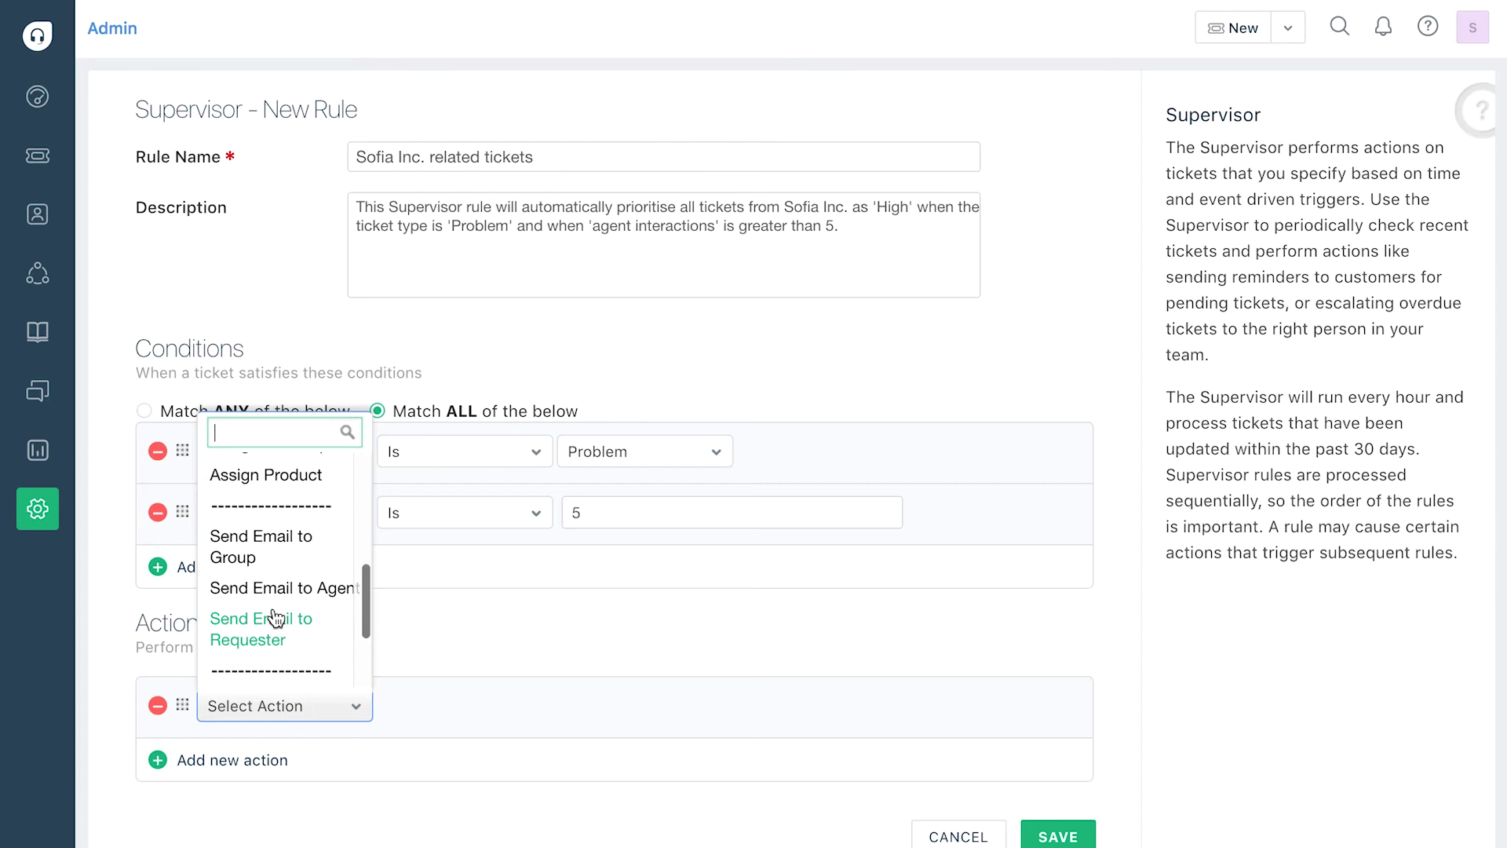
left_click(494, 642)
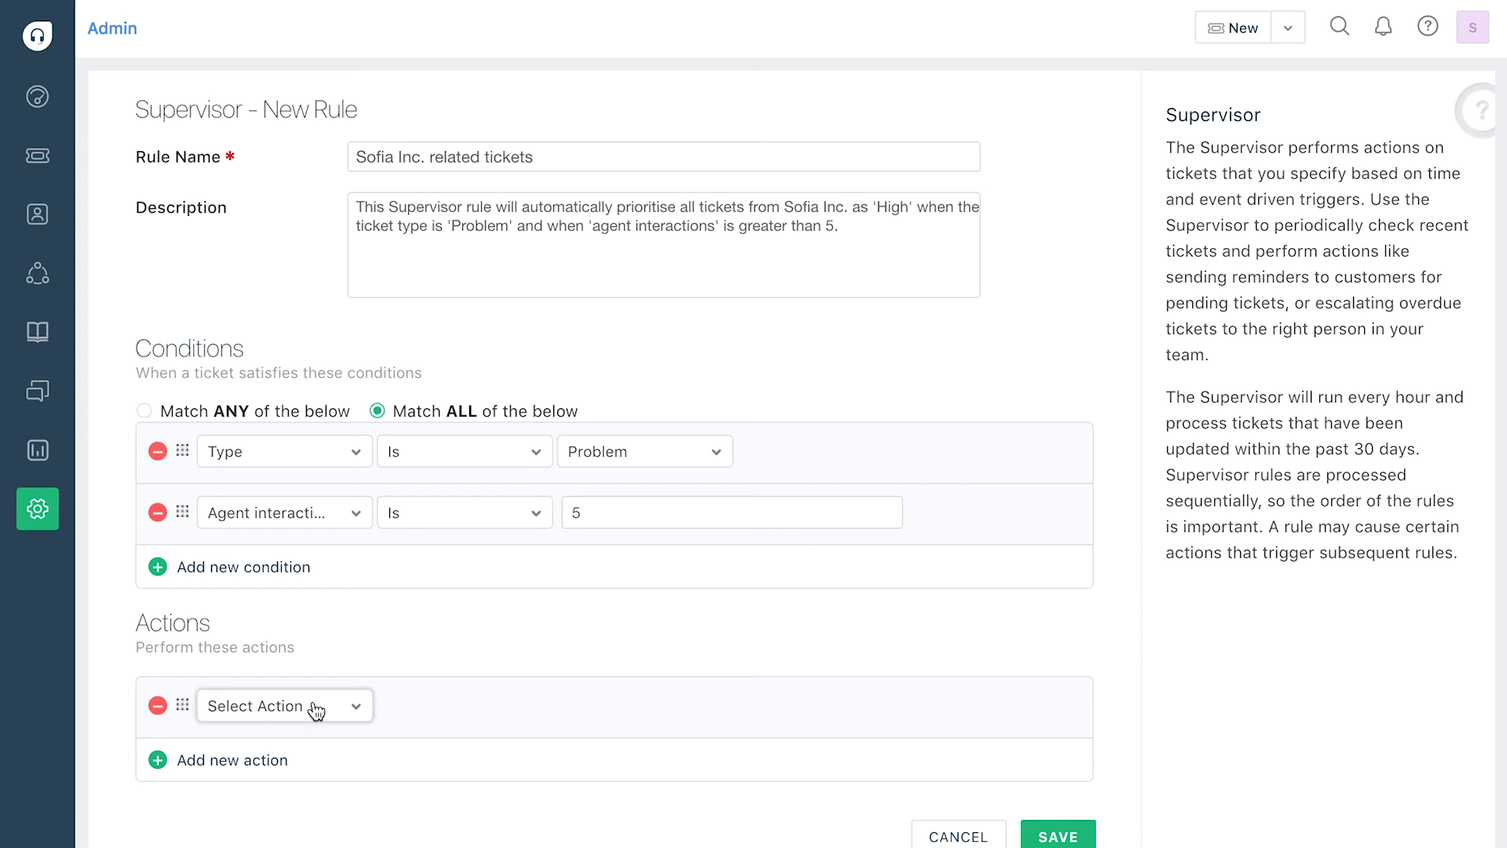
left_click(313, 708)
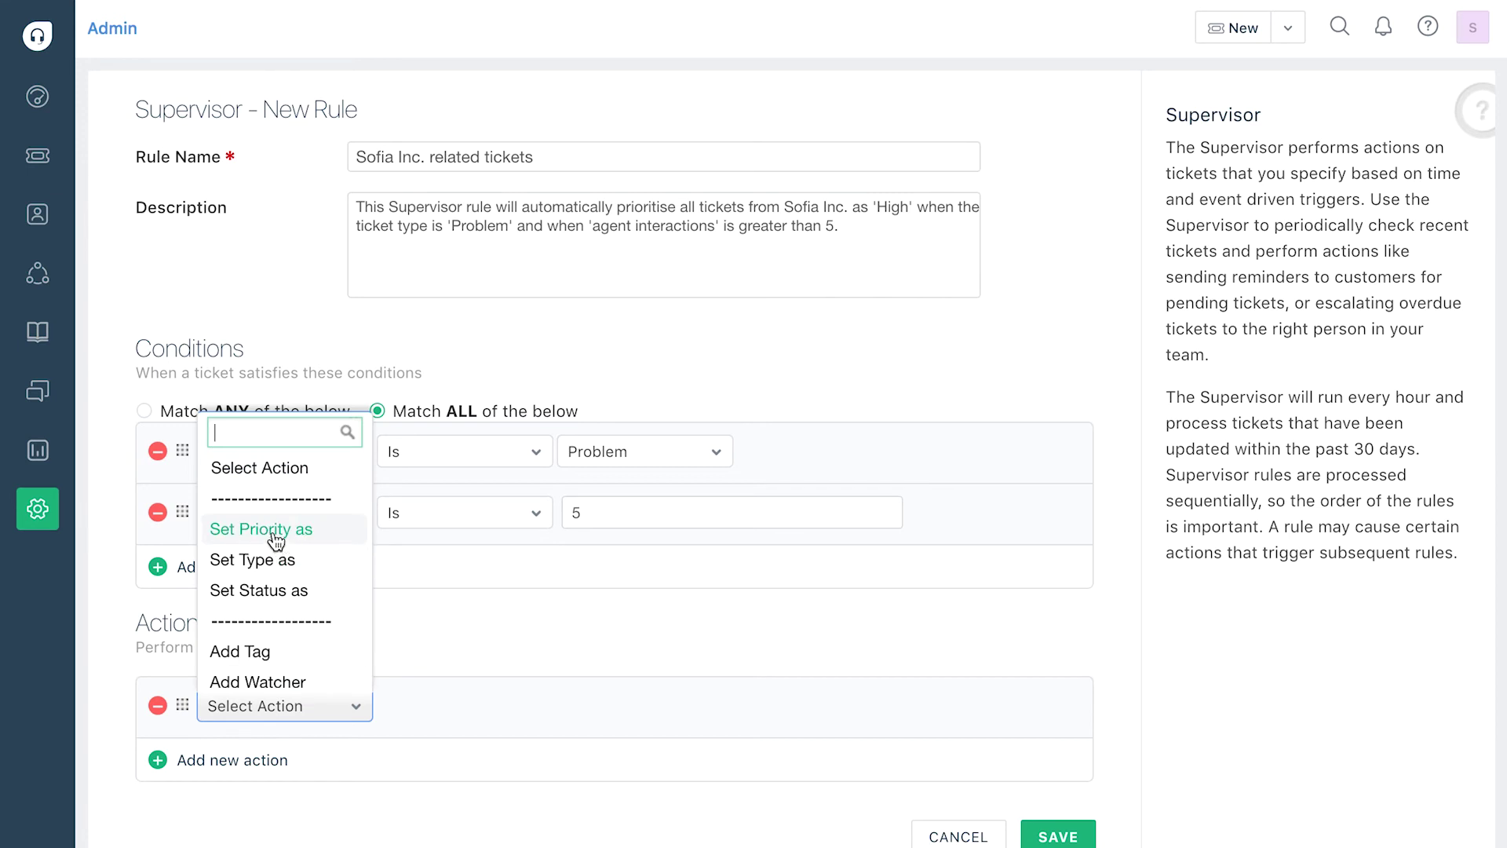
left_click(276, 530)
left_click(459, 711)
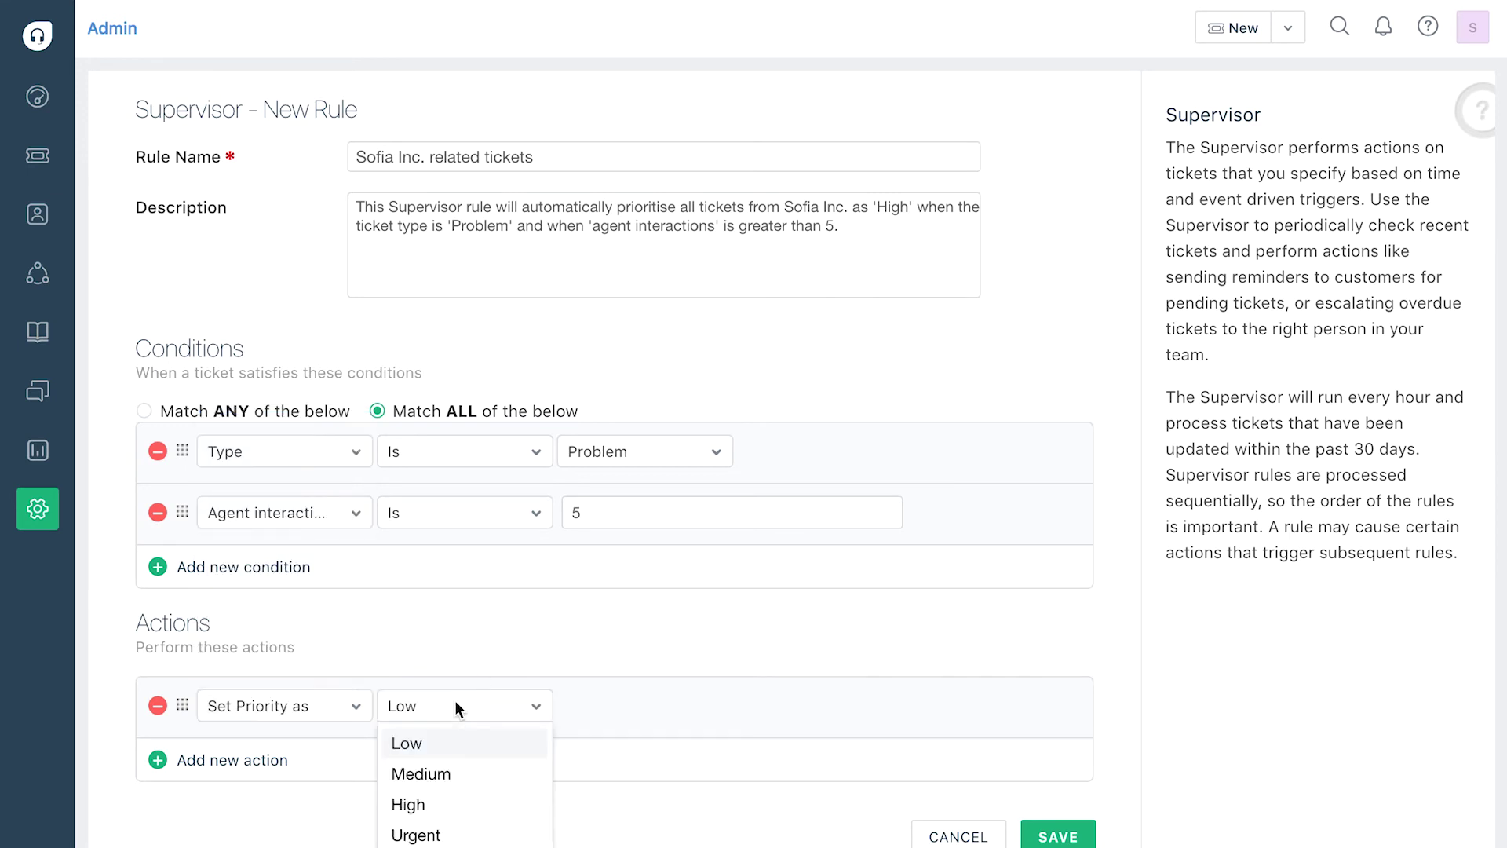
left_click(447, 806)
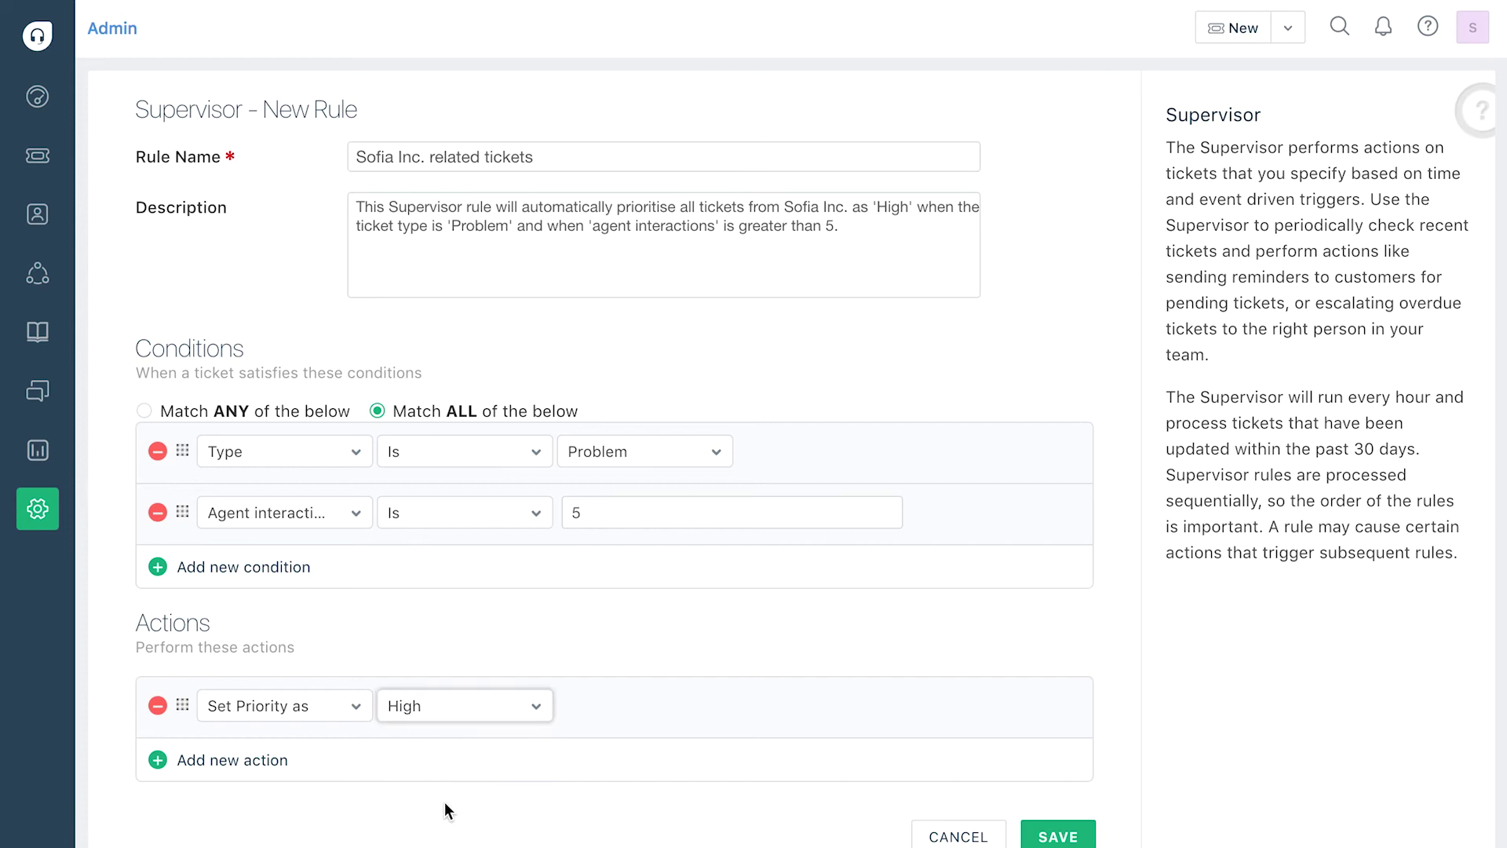
scroll(1084, 814, "down", 2)
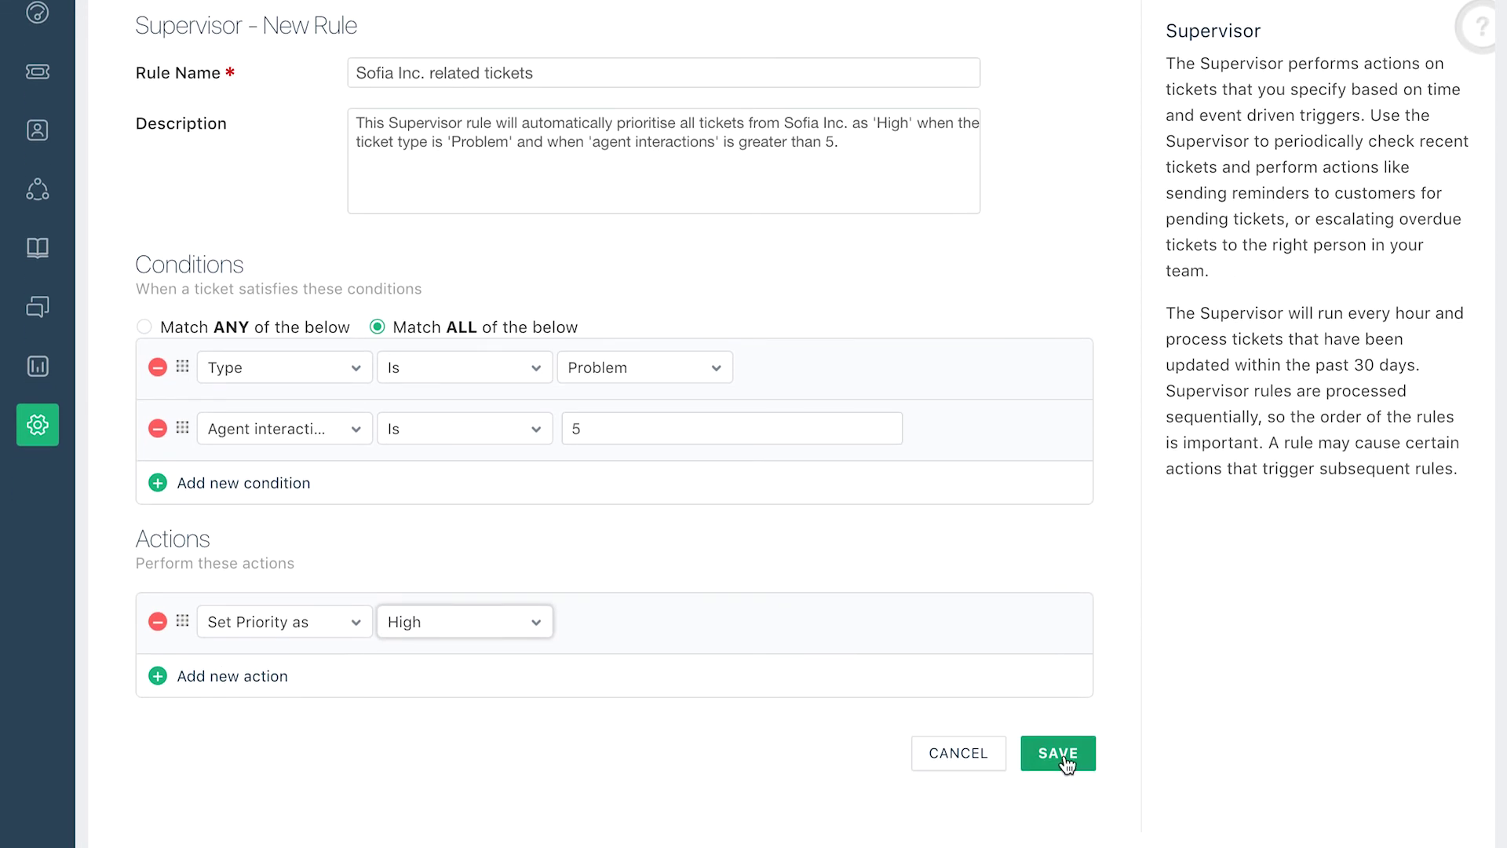
Save the rule, switch it on, and move it above the 48-hour auto-close rule
left_click(1065, 761)
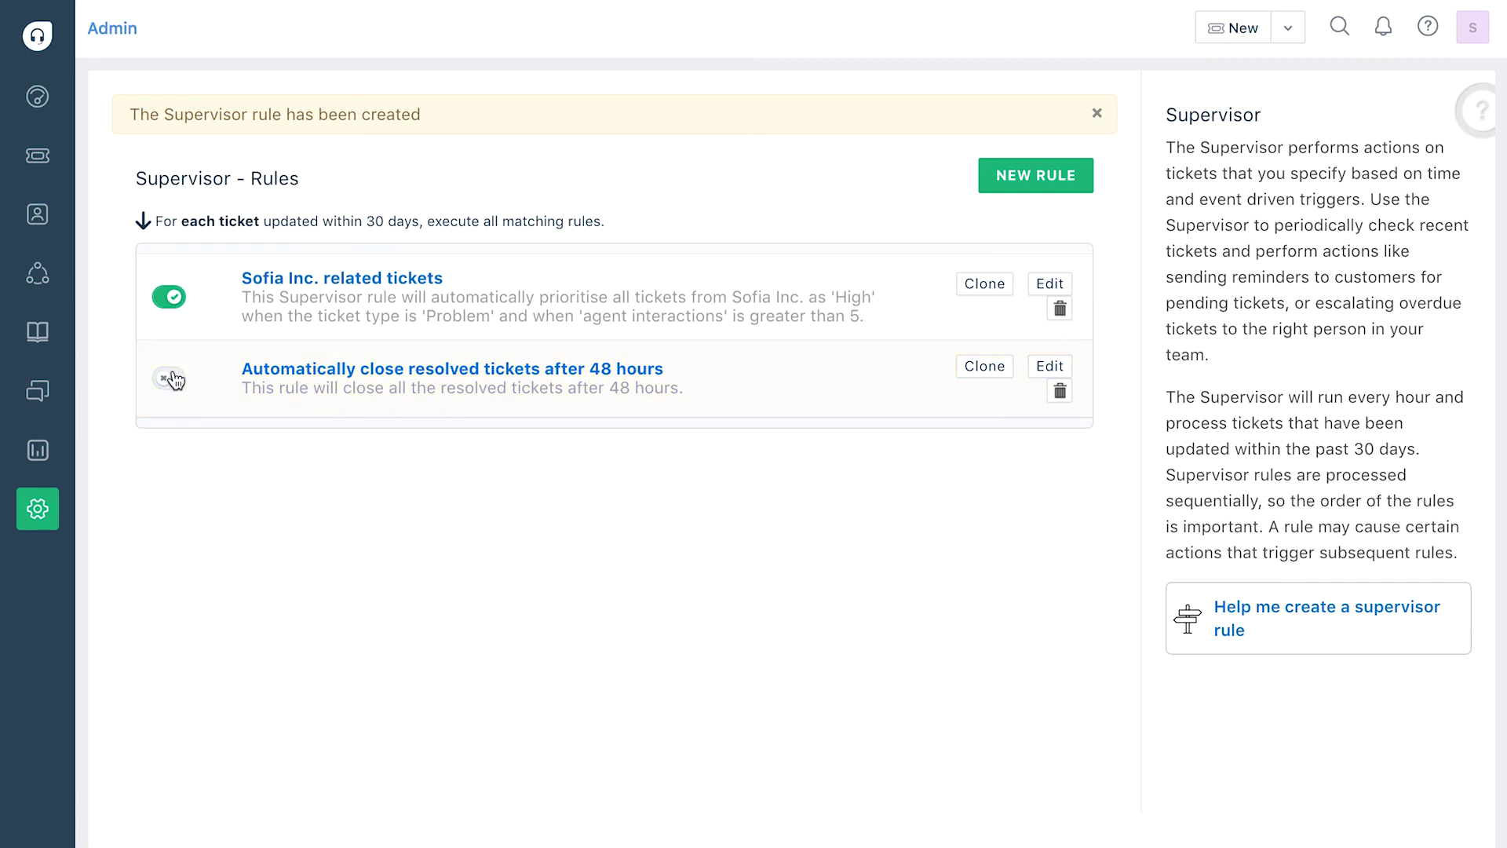
left_click(169, 379)
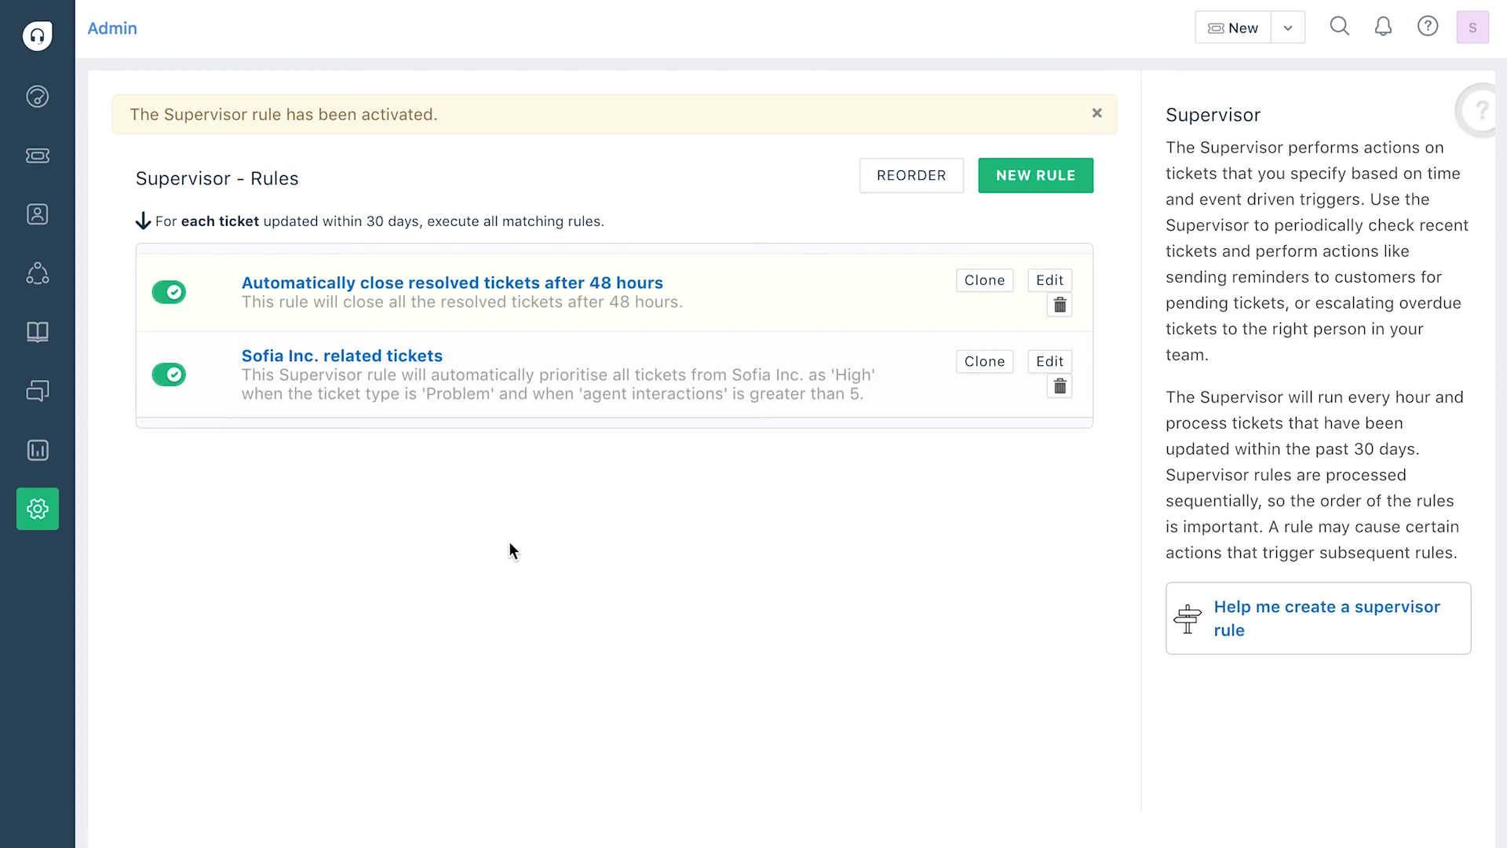
left_click(911, 184)
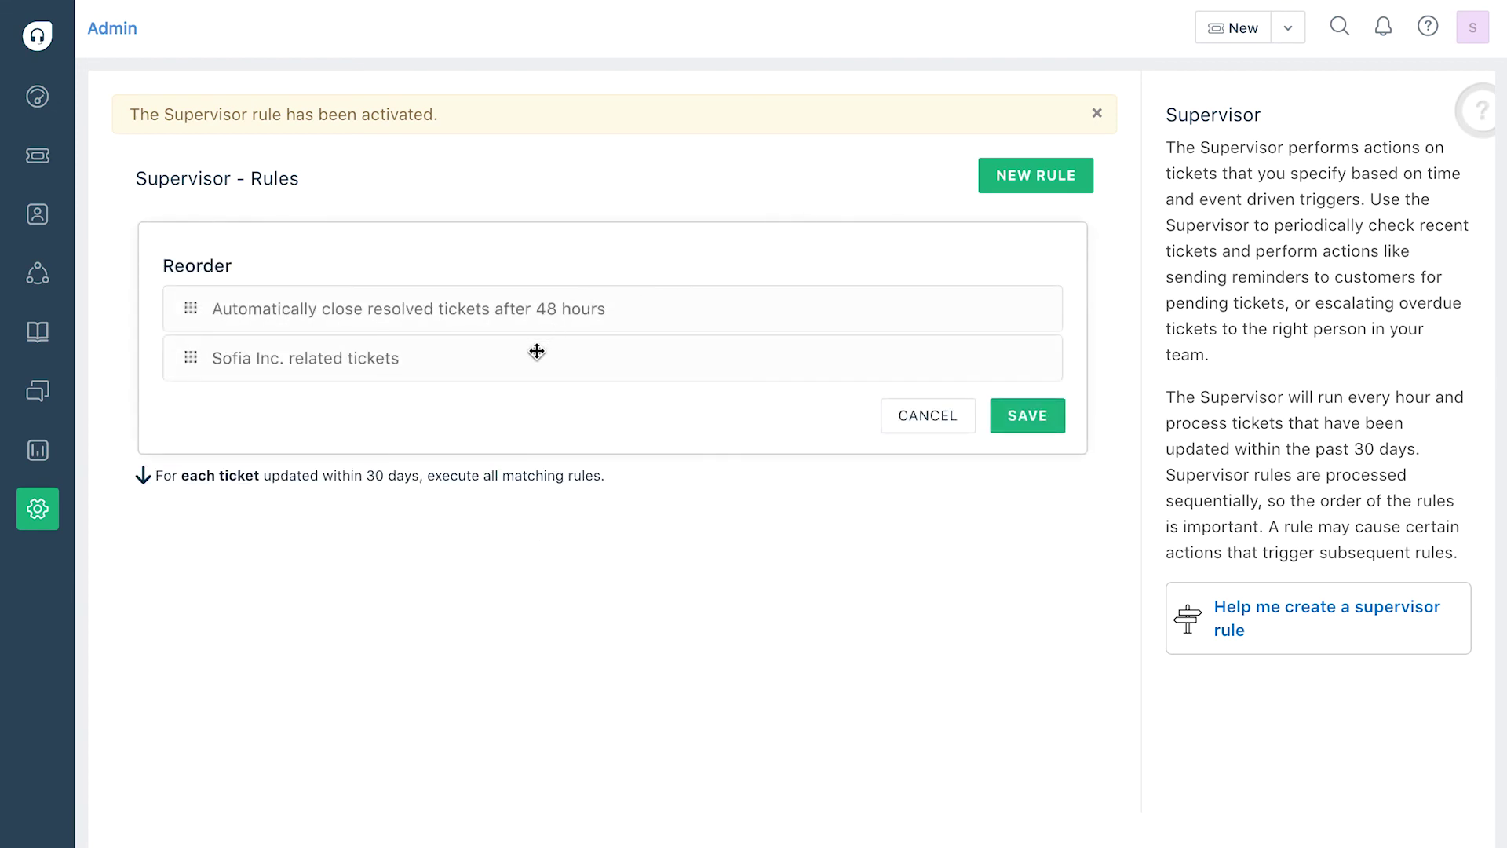
left_click_drag(536, 351, 536, 306)
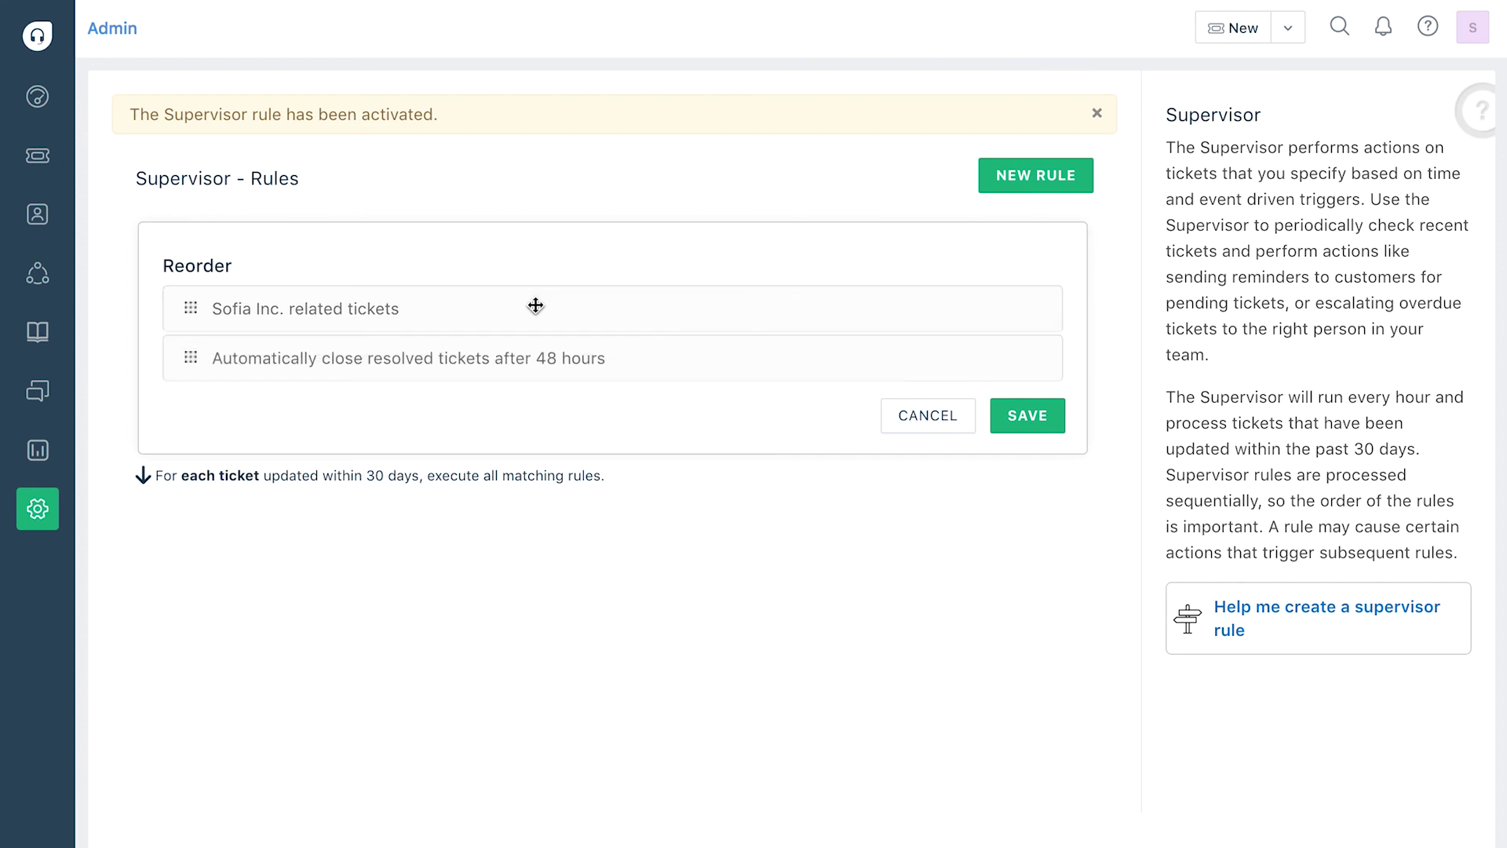
left_click(1043, 431)
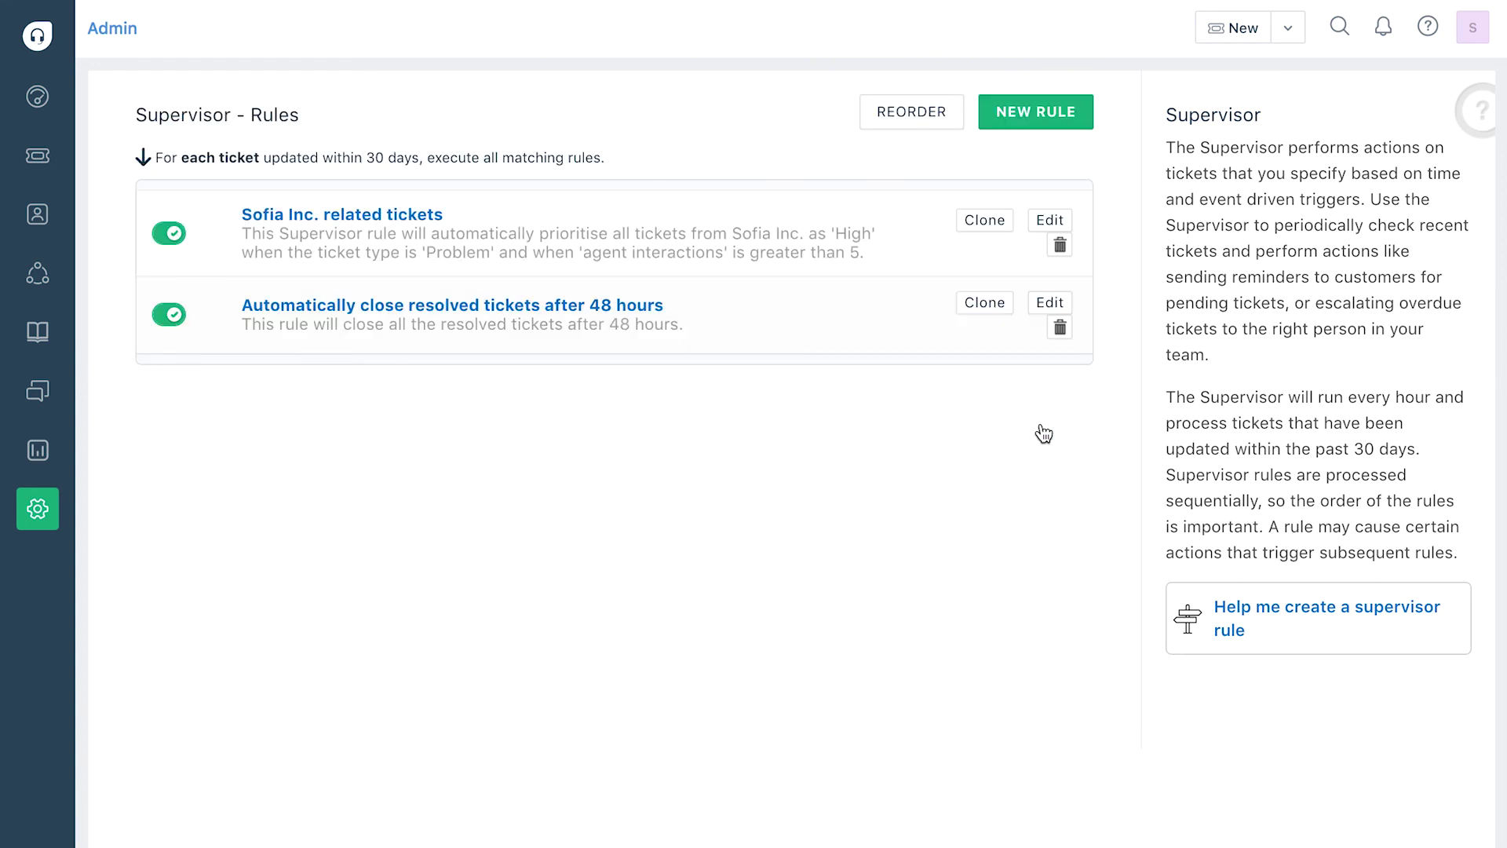